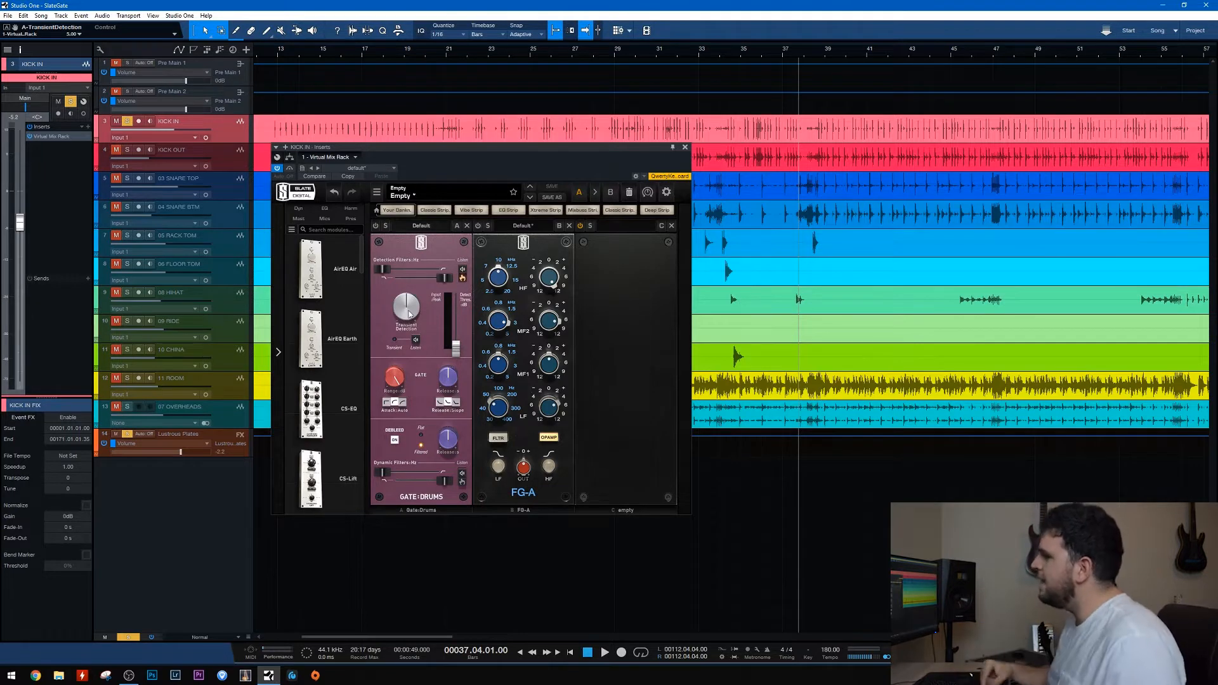
# While playing the soloed KICK IN track, lower the gate's detection low-pass filter and set transient detection to 3.45.
pyautogui.press('space')
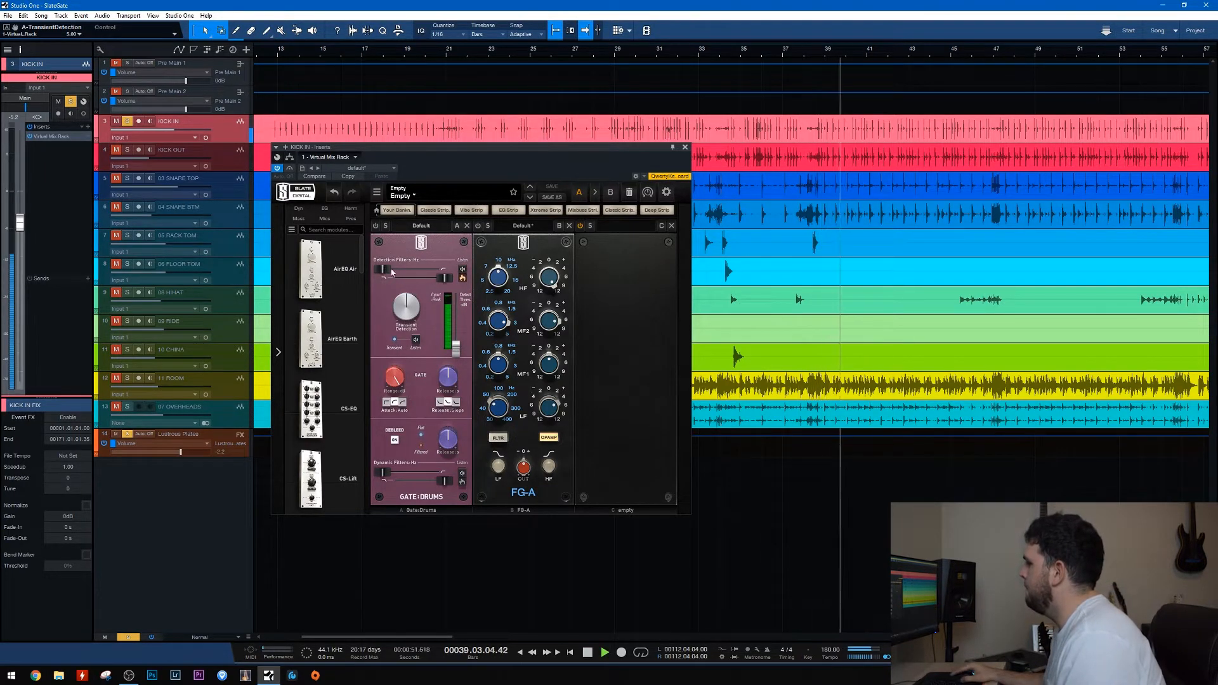
pyautogui.click(463, 269)
pyautogui.moveTo(446, 283); pyautogui.dragTo(420, 278)
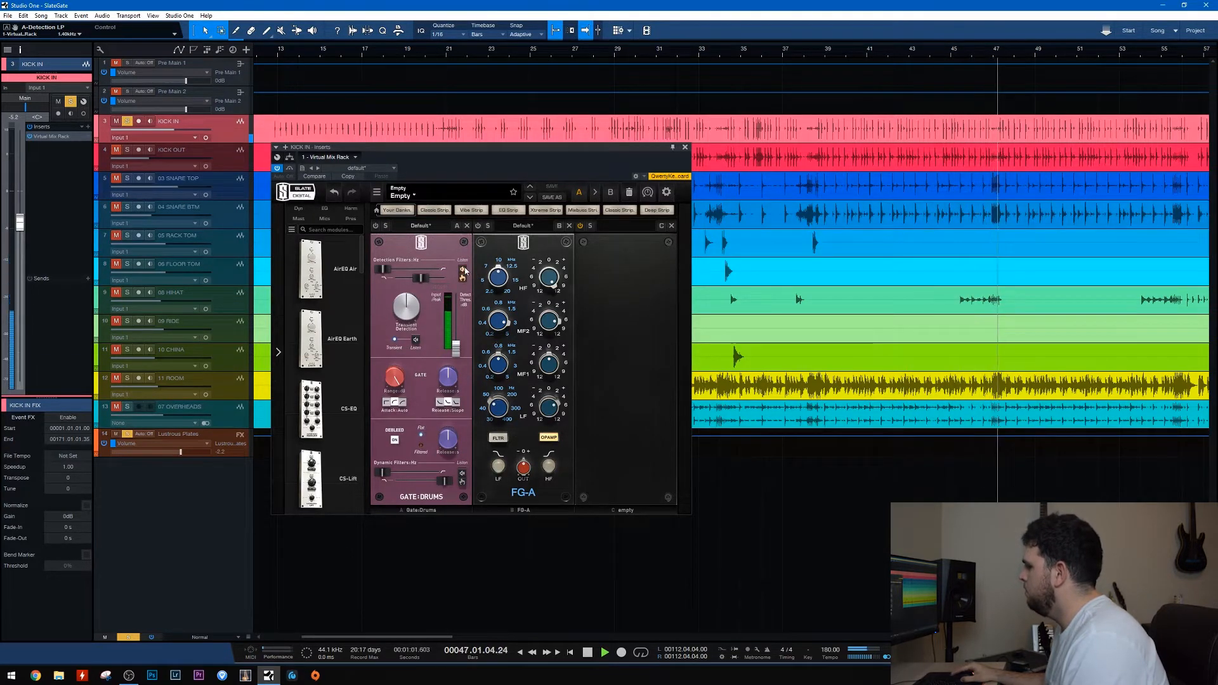
pyautogui.moveTo(405, 310)
pyautogui.mouseDown()
pyautogui.moveTo(408, 287)
pyautogui.moveTo(411, 328)
pyautogui.mouseUp()
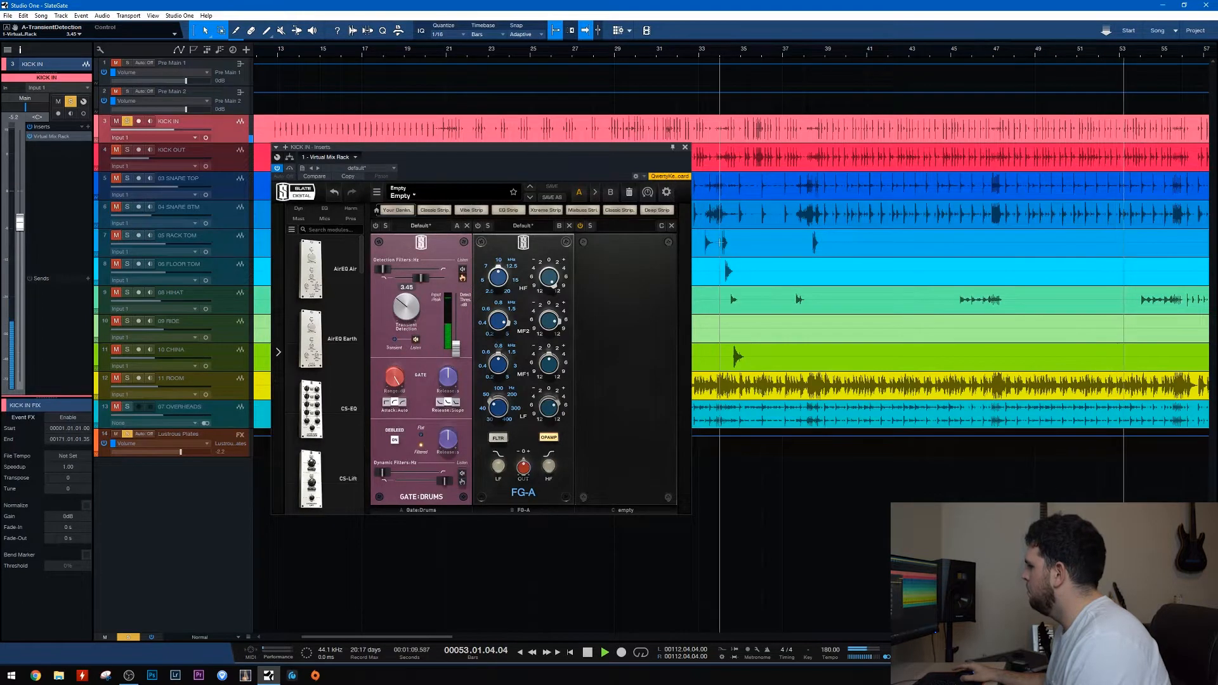
# Continue playback from around bar 66 and set the kick gate's transient detection to about 4.86 and its detection low-pass to about 870 Hz.
pyautogui.hscroll(3, 858, 208)
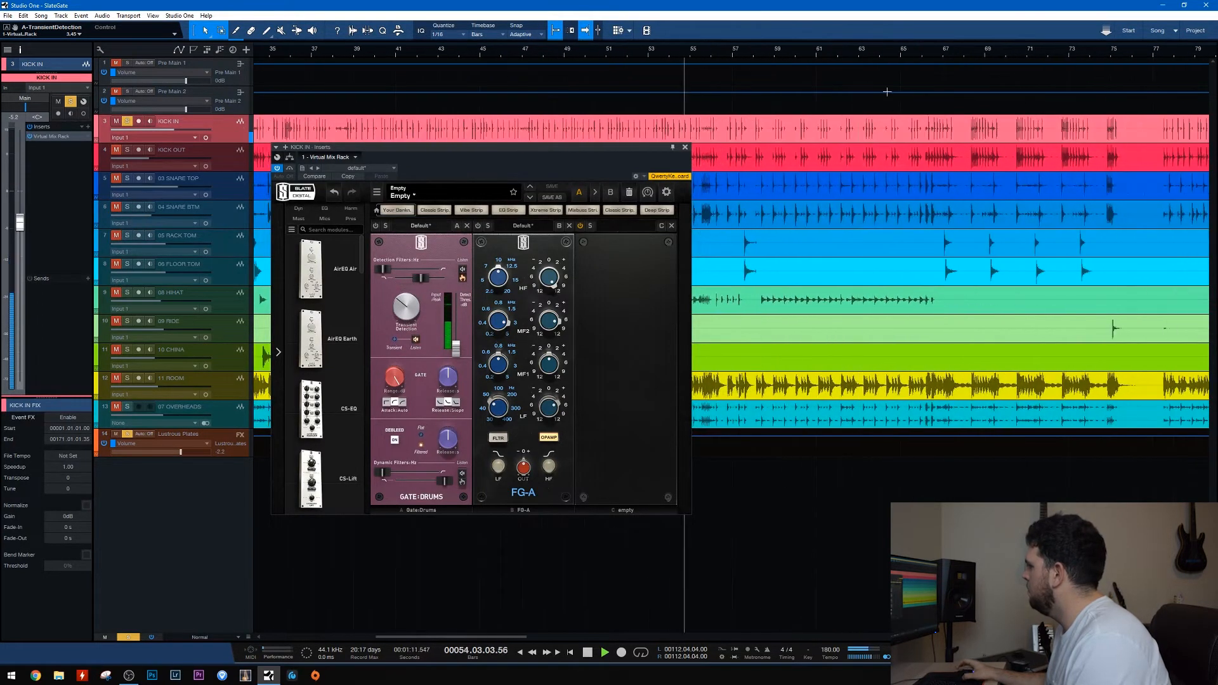
pyautogui.click(924, 49)
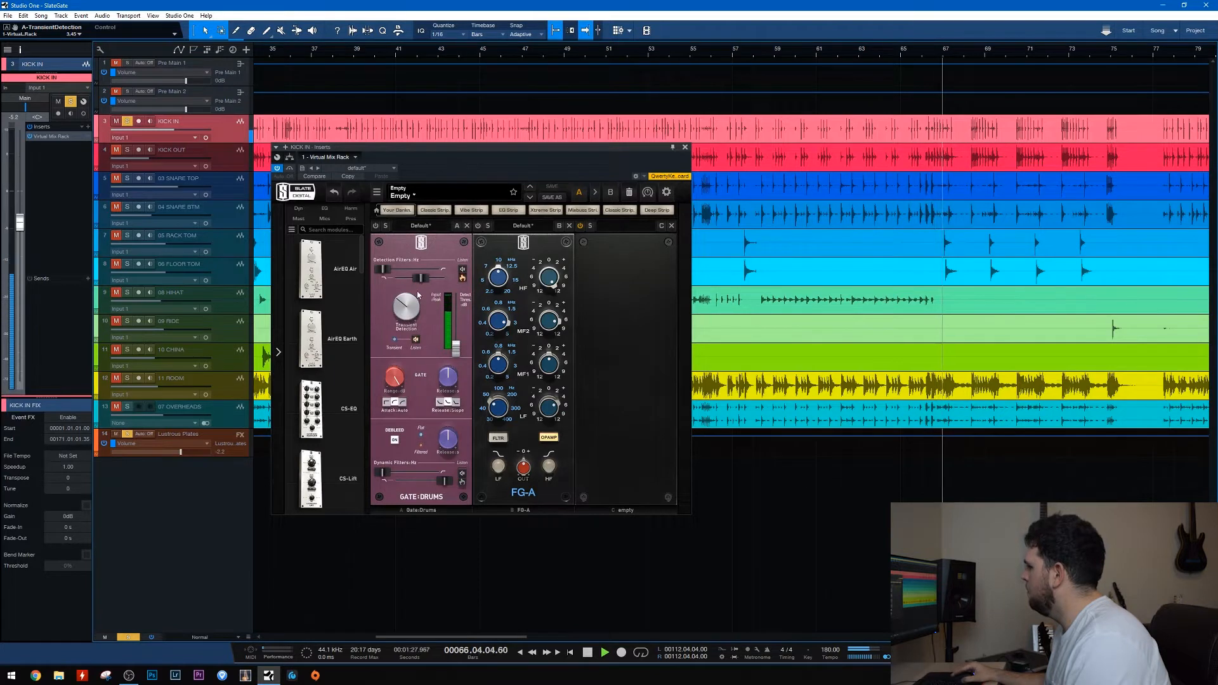
pyautogui.moveTo(410, 316); pyautogui.dragTo(411, 310)
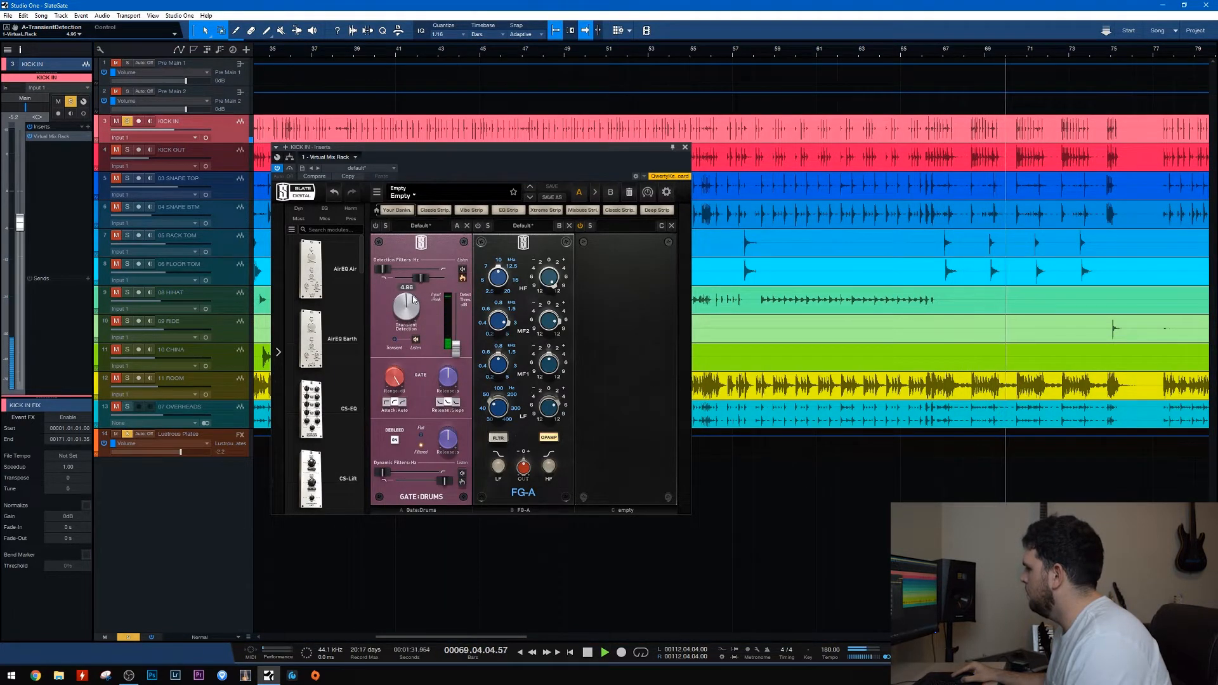
pyautogui.moveTo(425, 280); pyautogui.dragTo(418, 285)
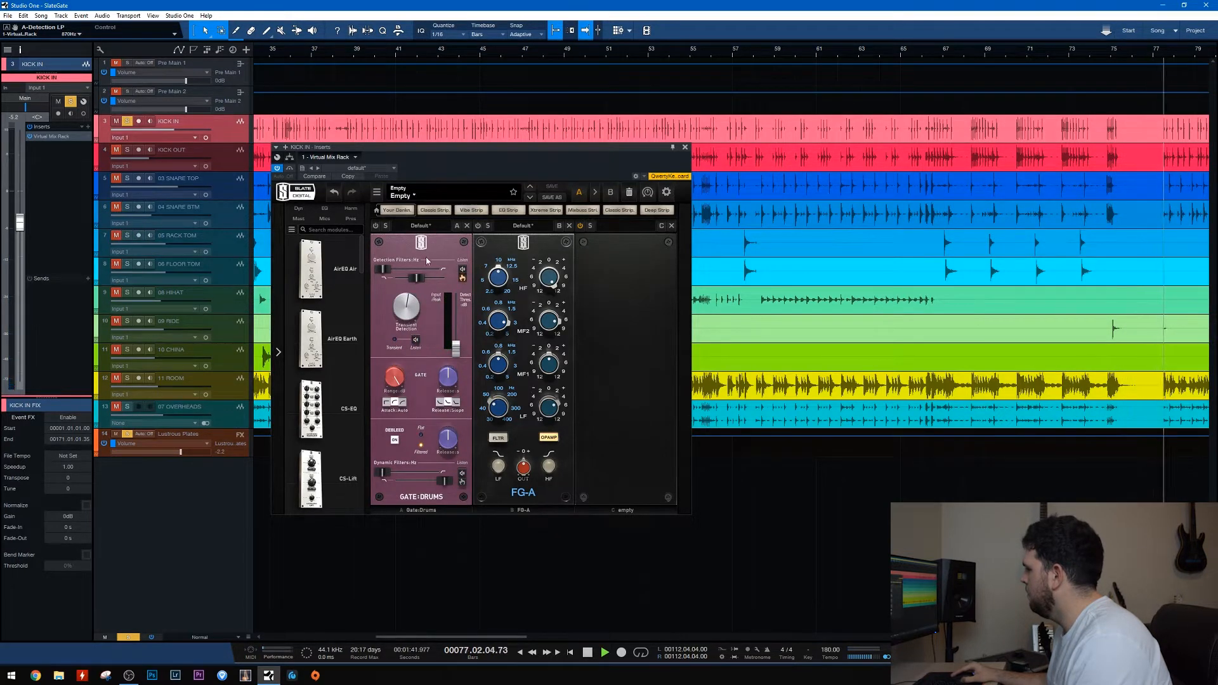
# Raise the kick gate's threshold, shorten its release to about 110 ms, and stop playback.
pyautogui.moveTo(456, 345); pyautogui.dragTo(464, 310)
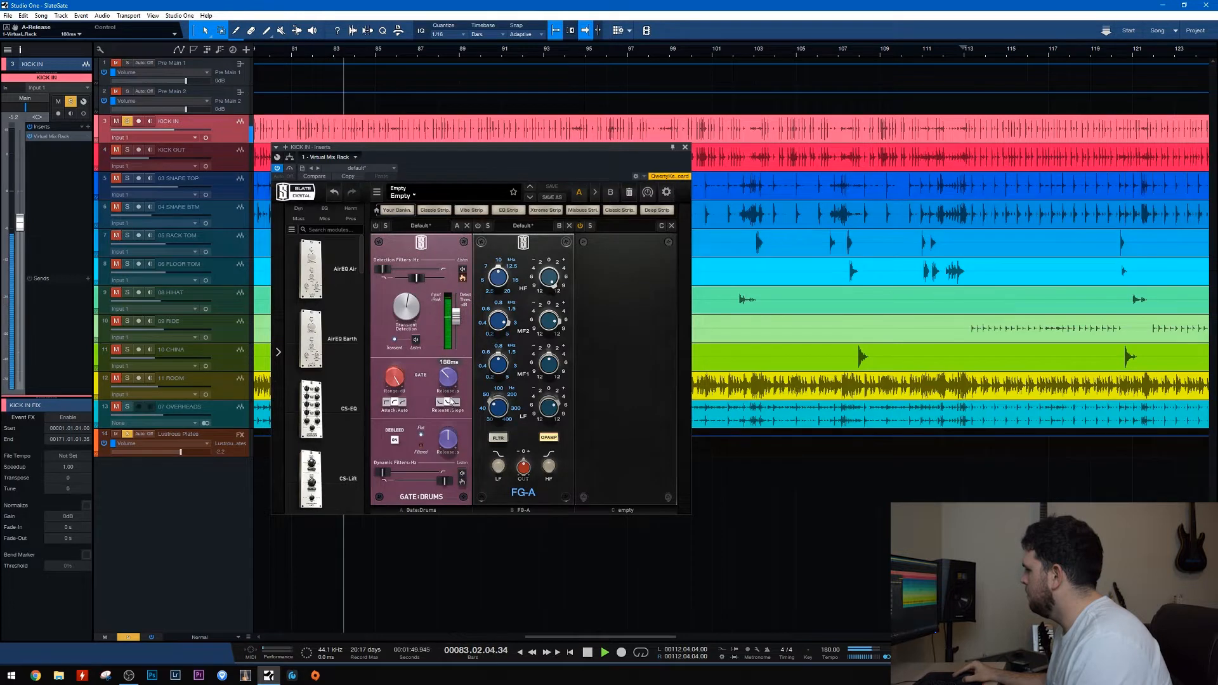
pyautogui.moveTo(455, 321); pyautogui.dragTo(456, 324)
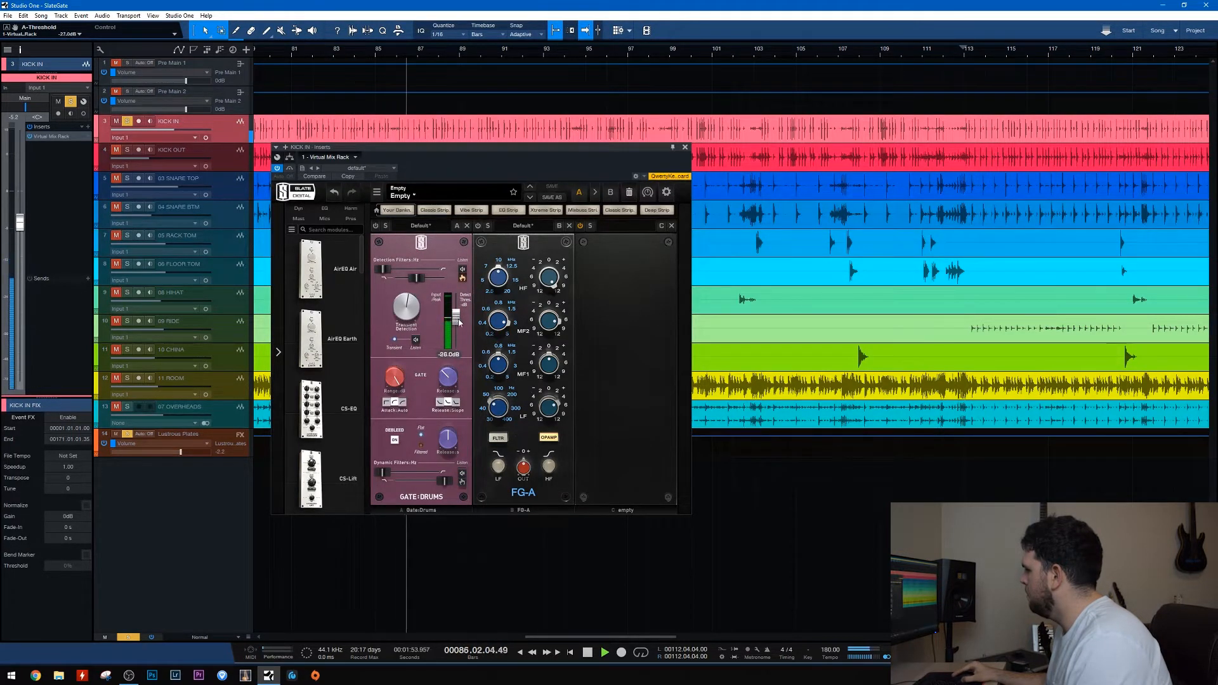
pyautogui.moveTo(462, 308); pyautogui.dragTo(462, 318)
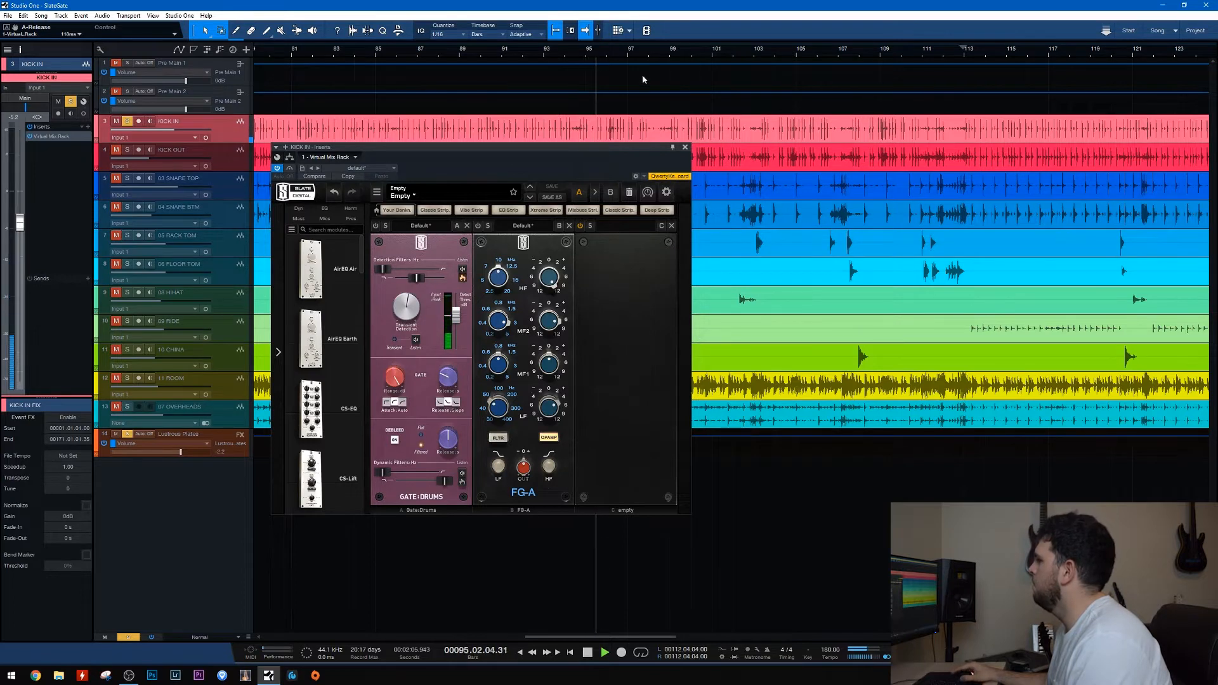
pyautogui.moveTo(332, 244)
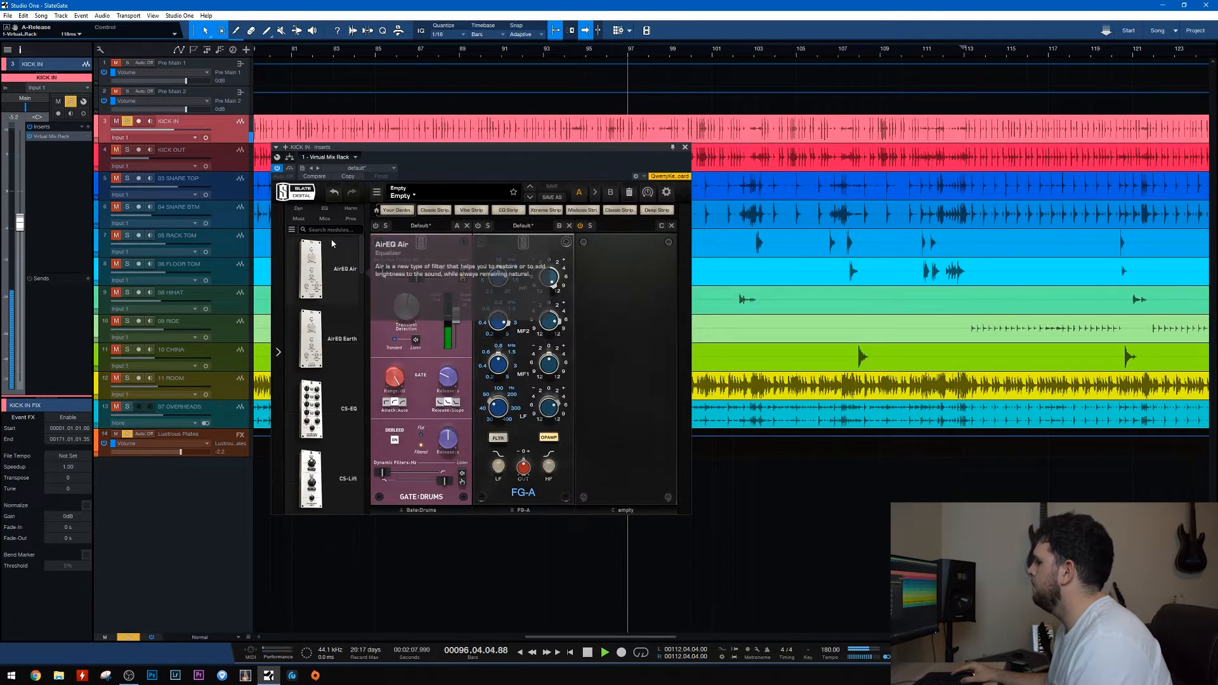
pyautogui.press('space')
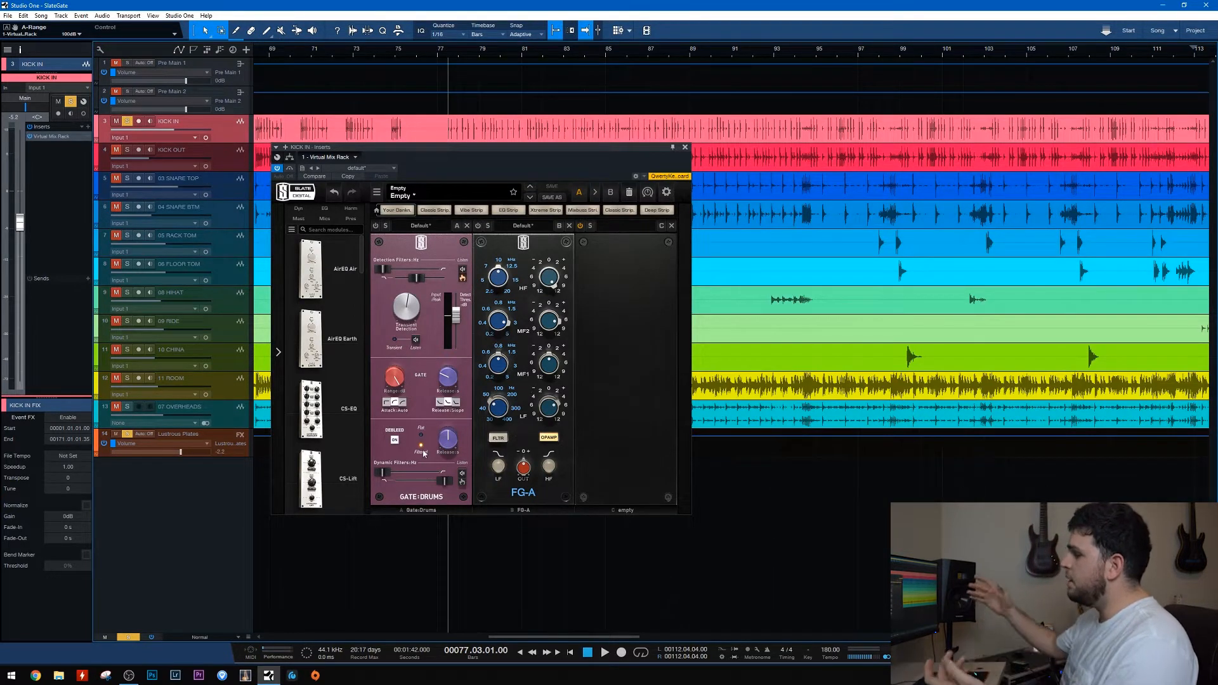
# While playing the kick, lower the debleed dynamic low-pass filter to about 200 Hz and set the debleed release to about 135 ms.
pyautogui.press('space')
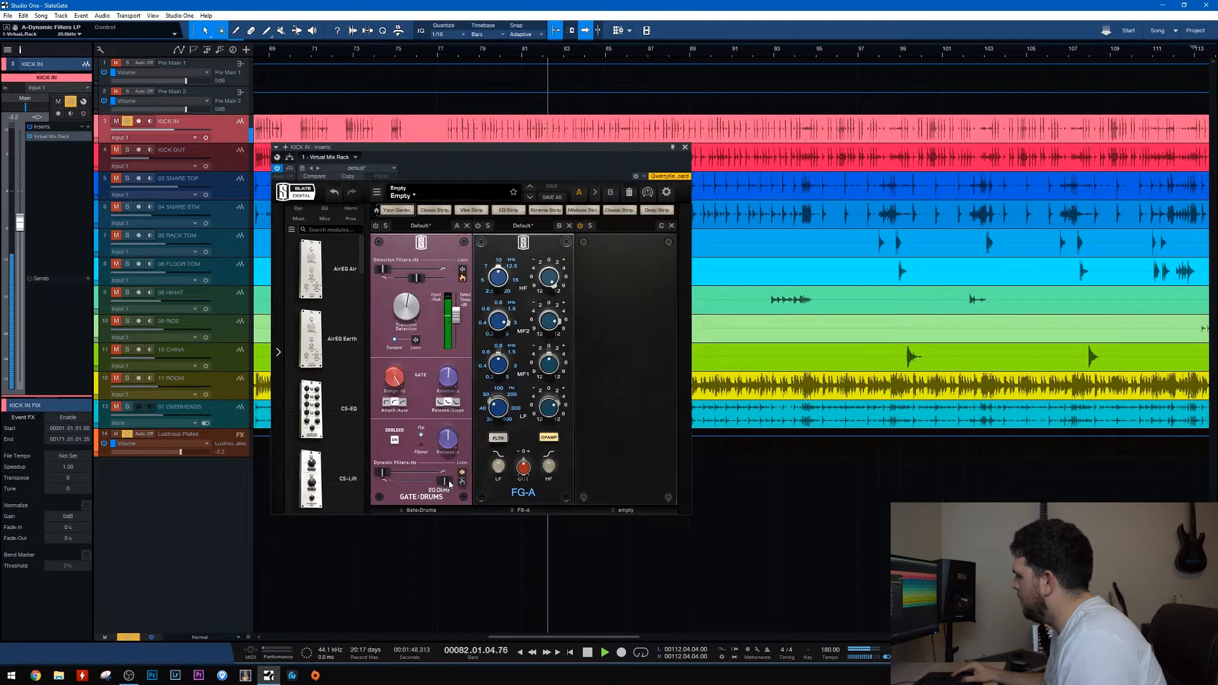
pyautogui.moveTo(427, 489); pyautogui.dragTo(413, 489)
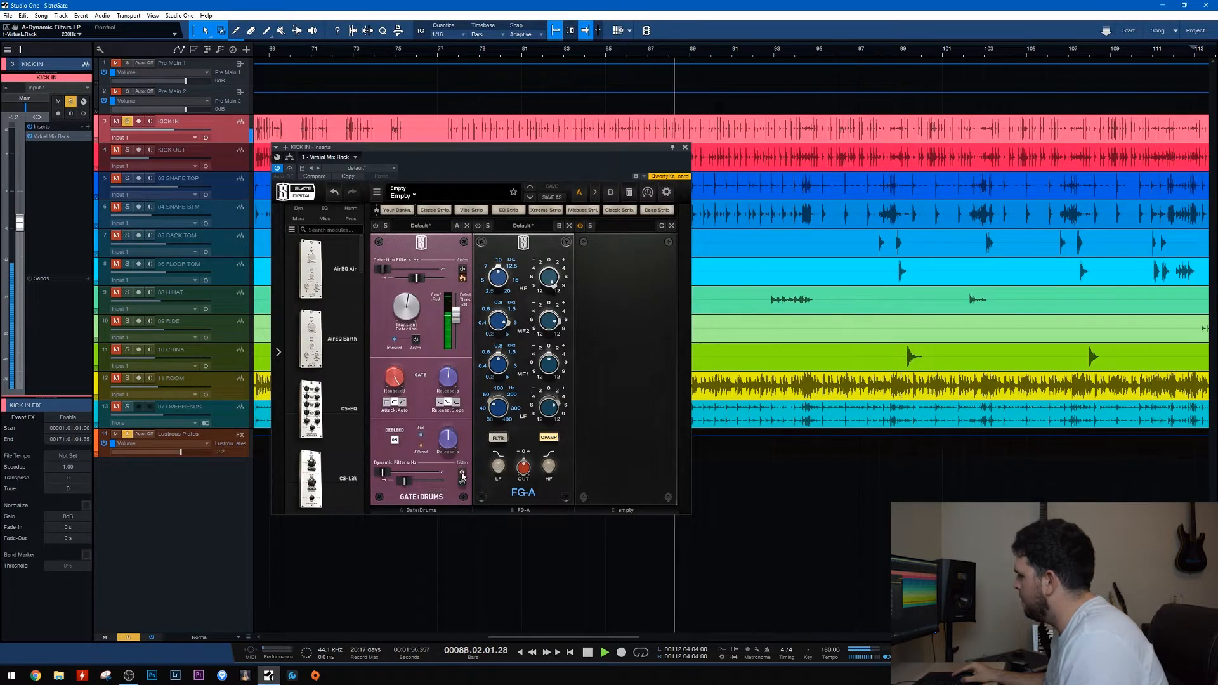
pyautogui.moveTo(452, 446); pyautogui.dragTo(455, 464)
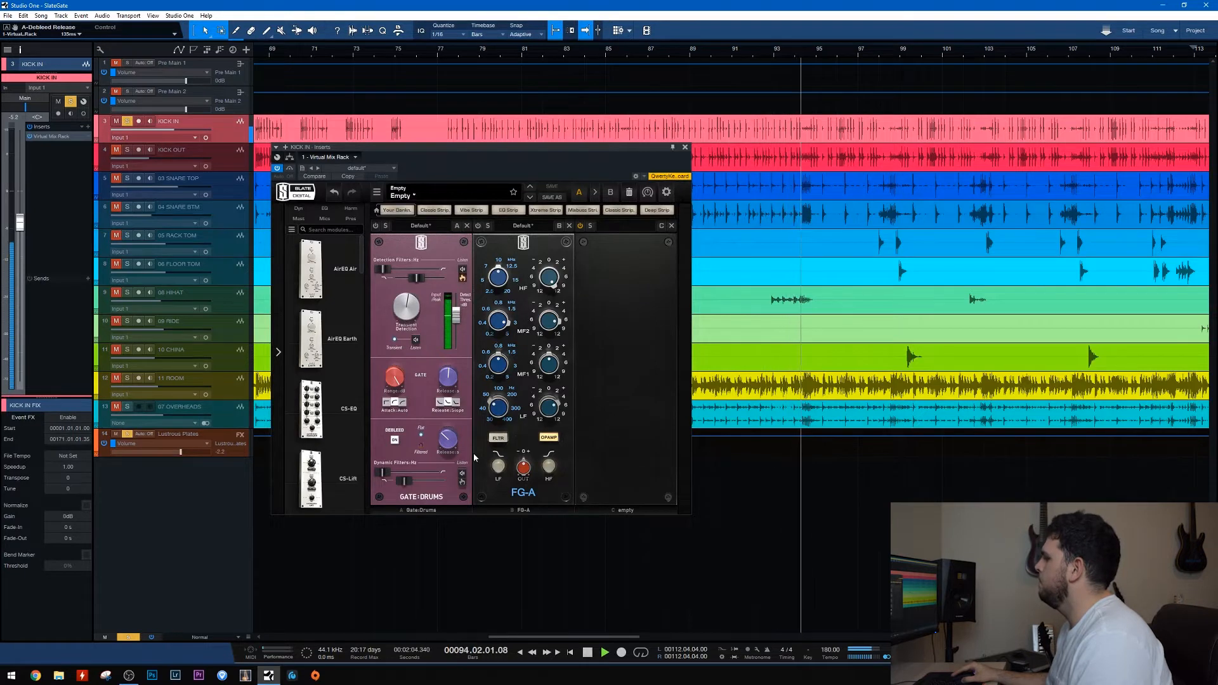
pyautogui.press('space')
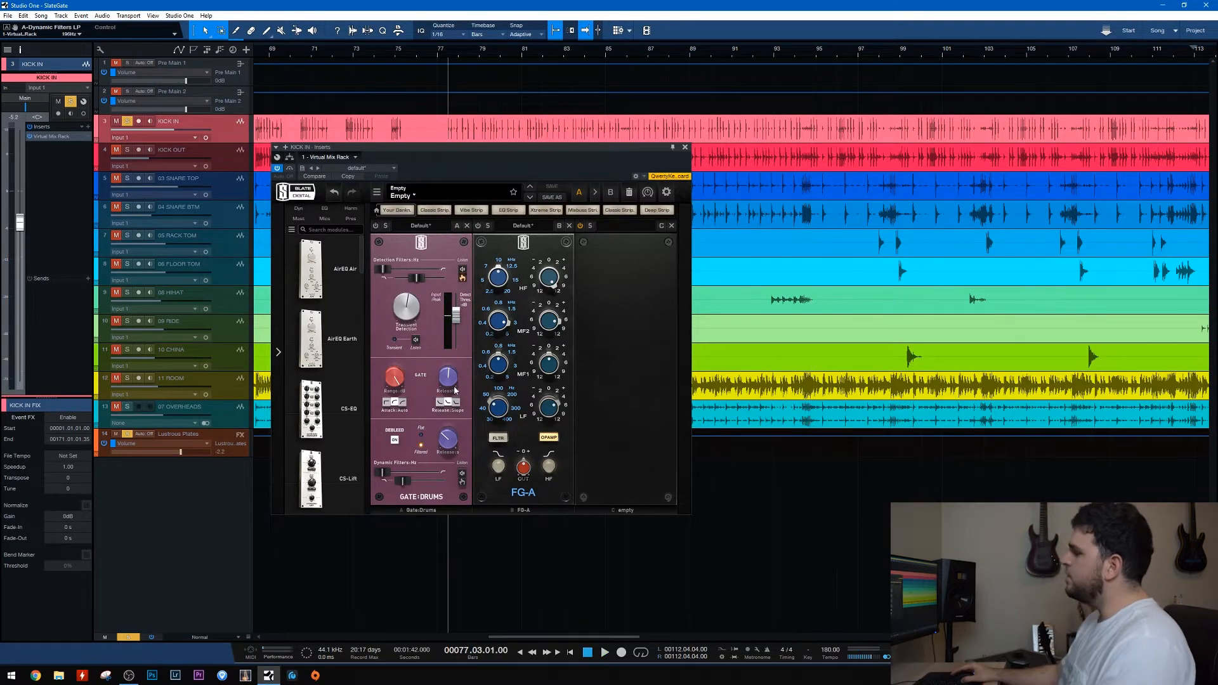
pyautogui.moveTo(453, 388)
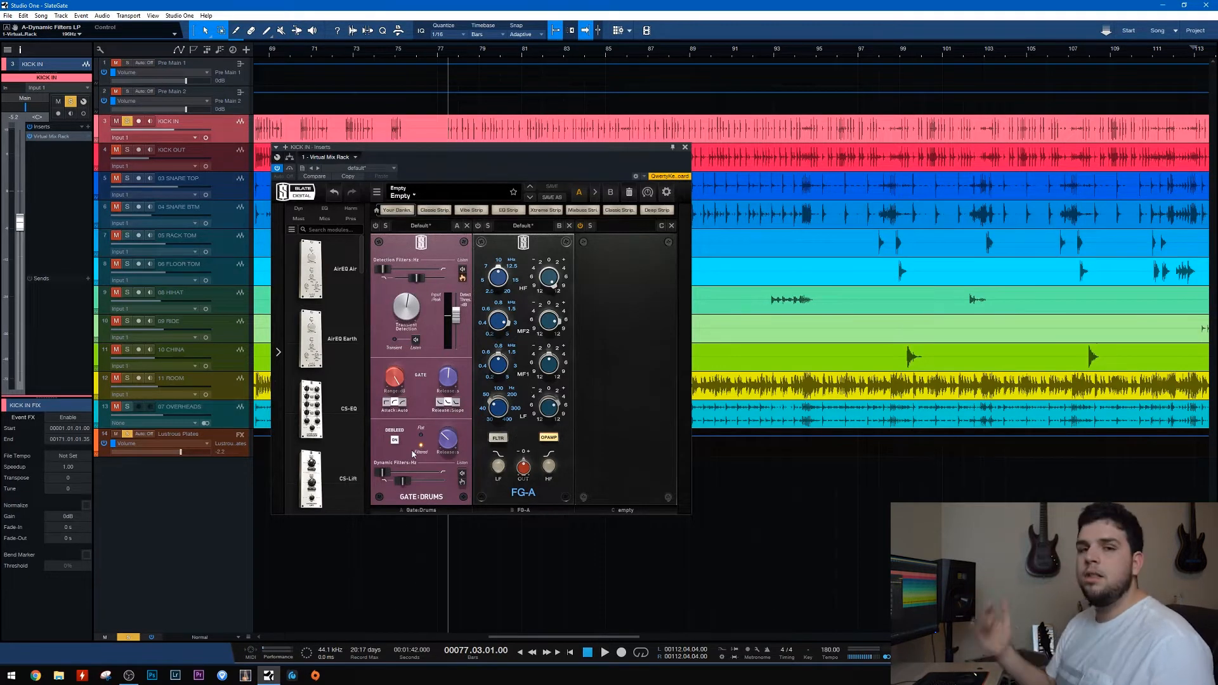
# Play the kick, set the gate's release slope to 100% Exp and readjust the gate release.
pyautogui.press('space')
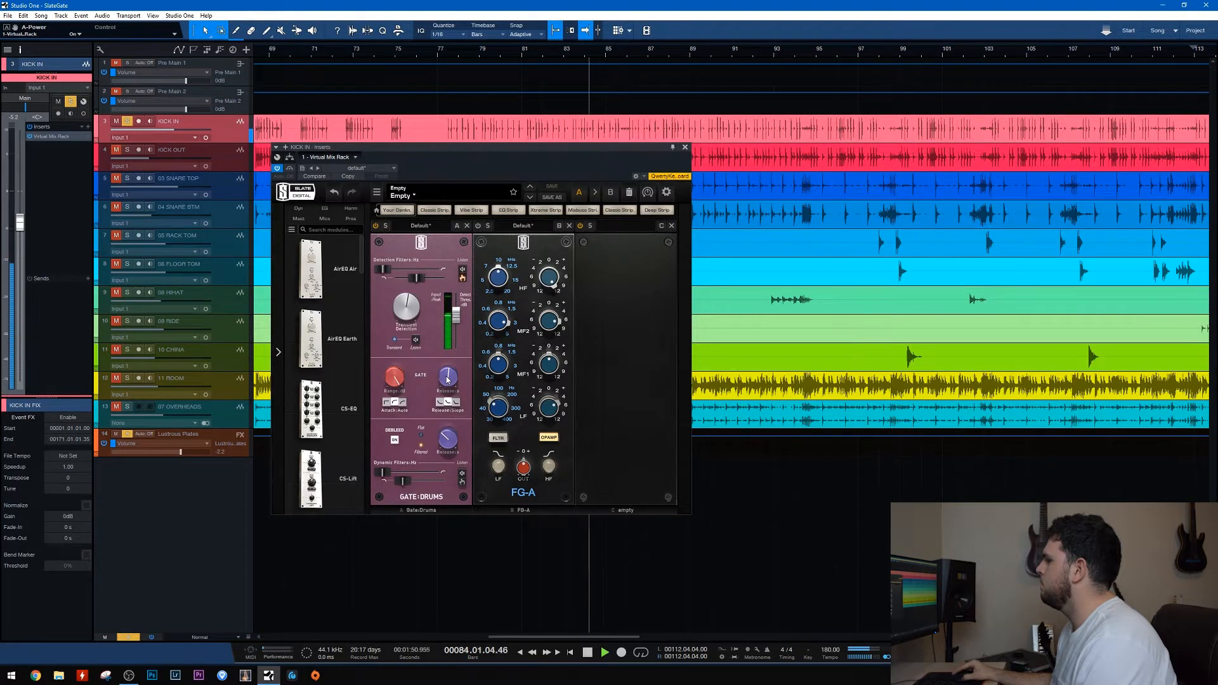
pyautogui.click(439, 404)
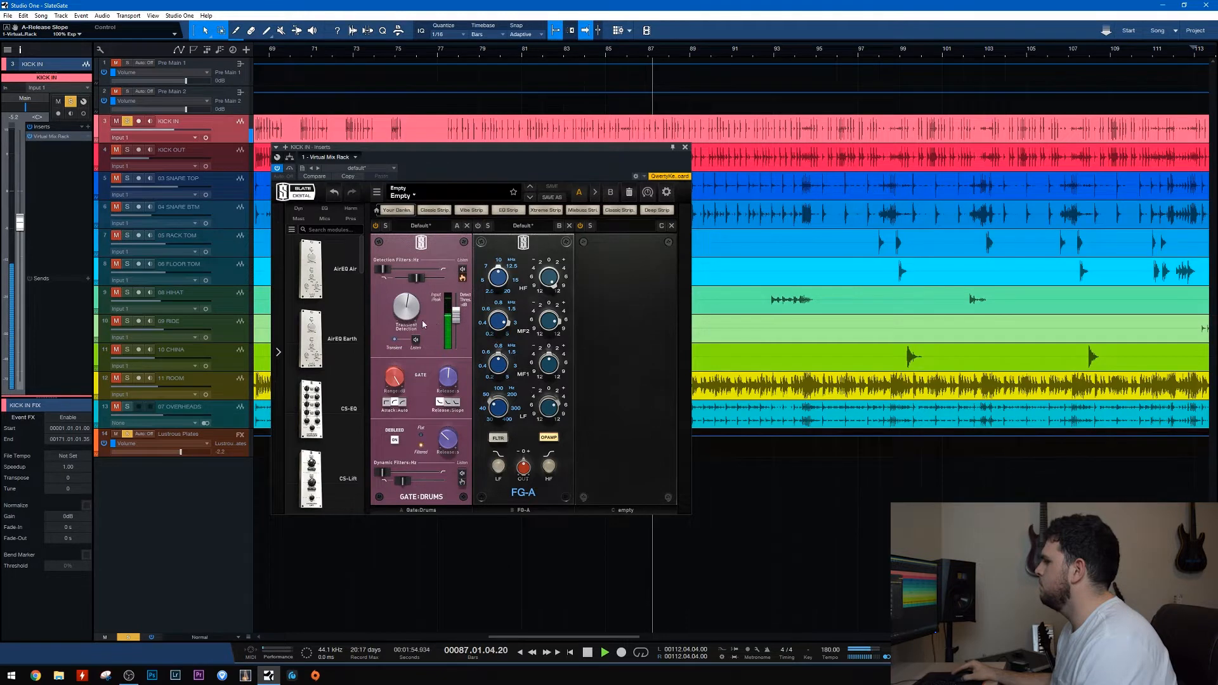
pyautogui.moveTo(451, 382)
pyautogui.mouseDown()
pyautogui.moveTo(454, 365)
pyautogui.moveTo(455, 386)
pyautogui.mouseUp()
# Bypass the kick's Gate Drums module to compare the sound, stop playback, and re-enable the module.
pyautogui.click(375, 226)
pyautogui.press('space')
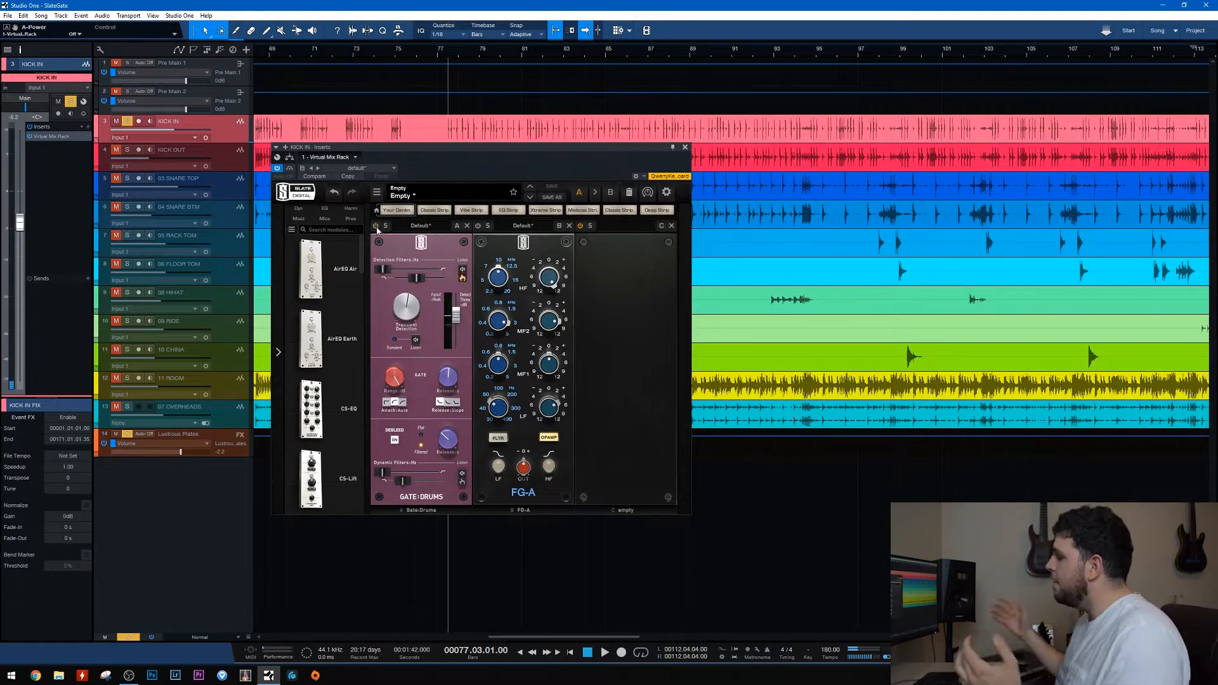
pyautogui.click(376, 226)
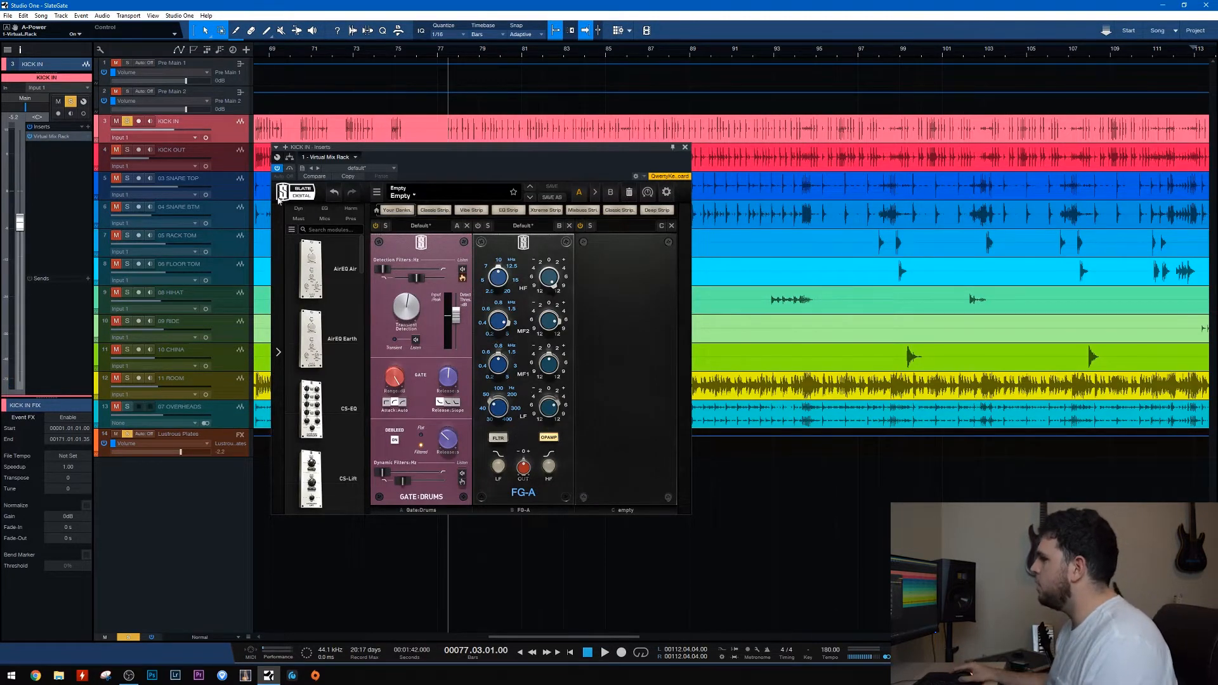
# Unsolo KICK IN to play it with the full kit, and switch on the FG-A module in its Virtual Mix Rack.
pyautogui.press('Escape')
pyautogui.click(120, 121)
pyautogui.click(129, 123)
pyautogui.press('space')
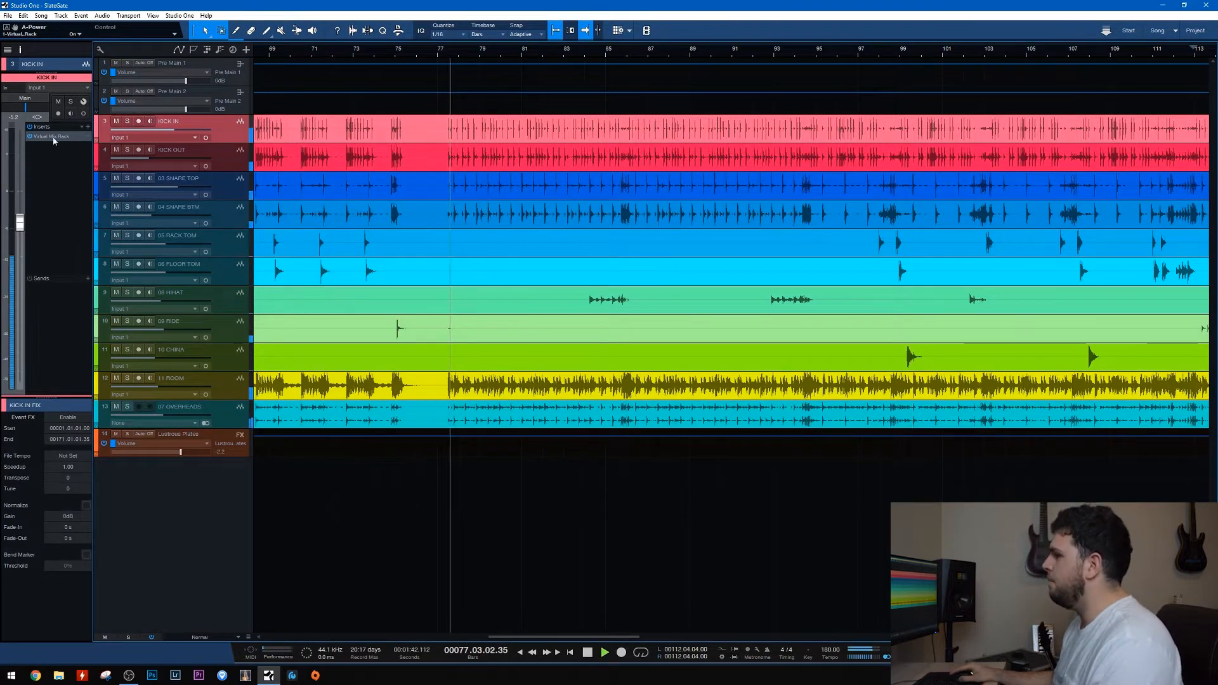
pyautogui.click(54, 137)
pyautogui.click(479, 226)
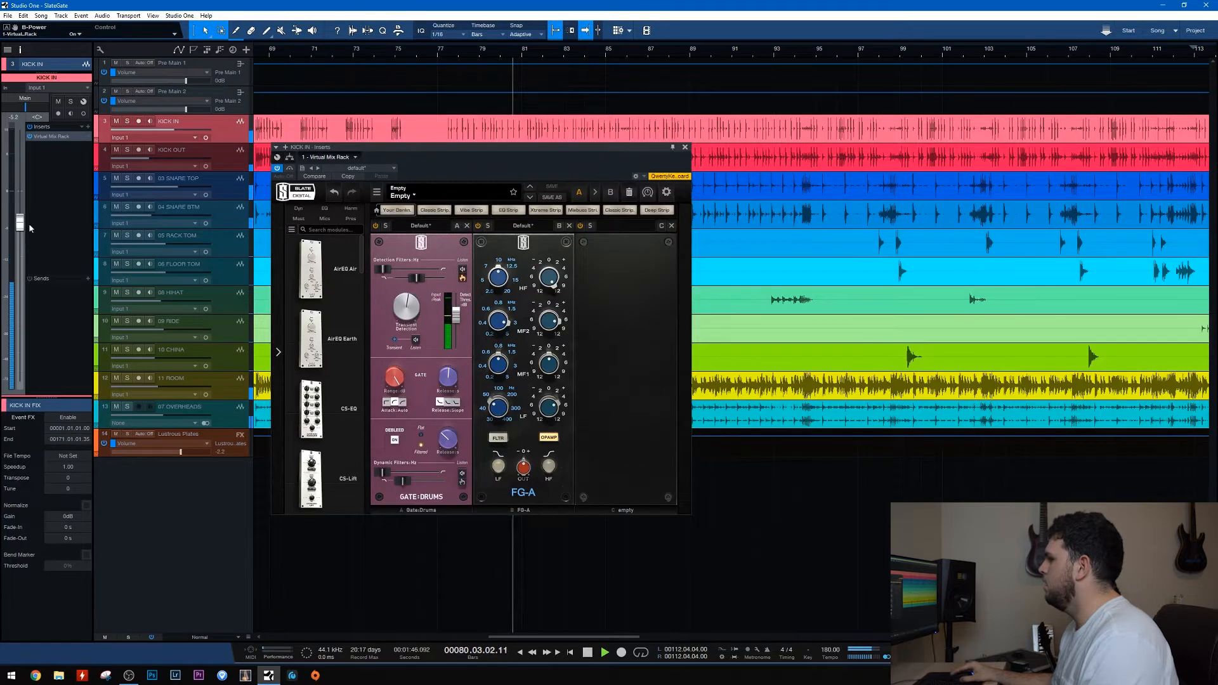
# Close the rack, lower the KICK IN volume to -5.9 dB, and compare the track soloed and in the full kit.
pyautogui.click(684, 146)
pyautogui.click(127, 121)
pyautogui.click(127, 122)
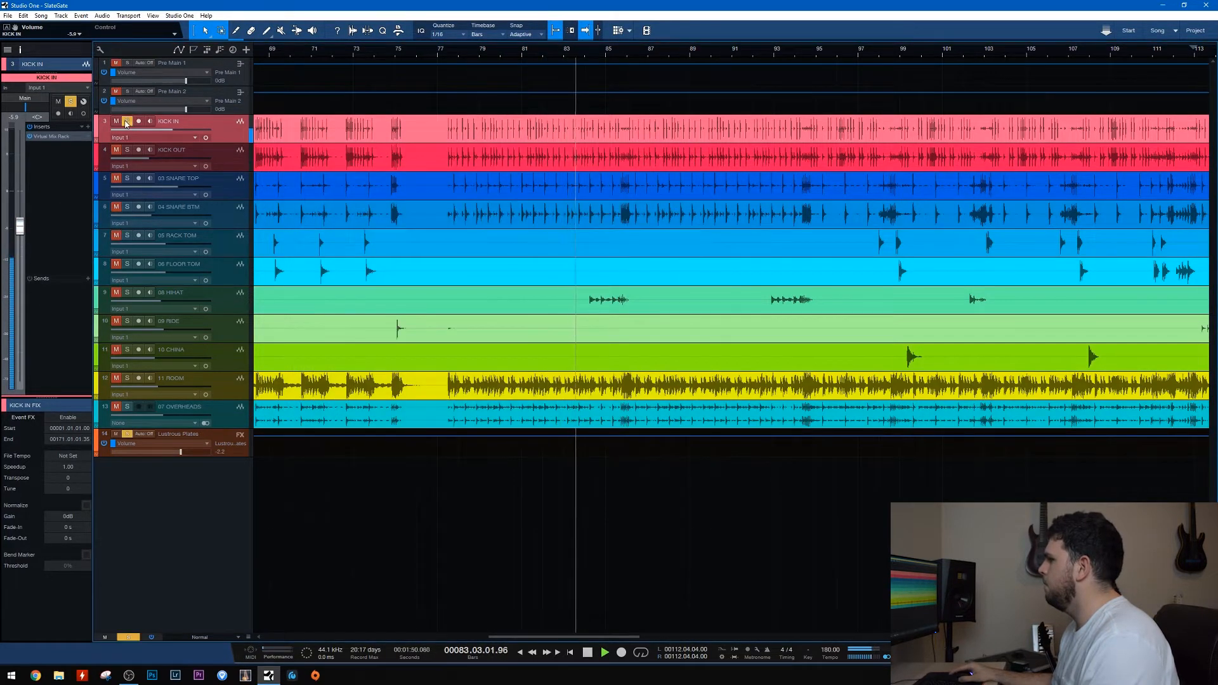
pyautogui.press('space')
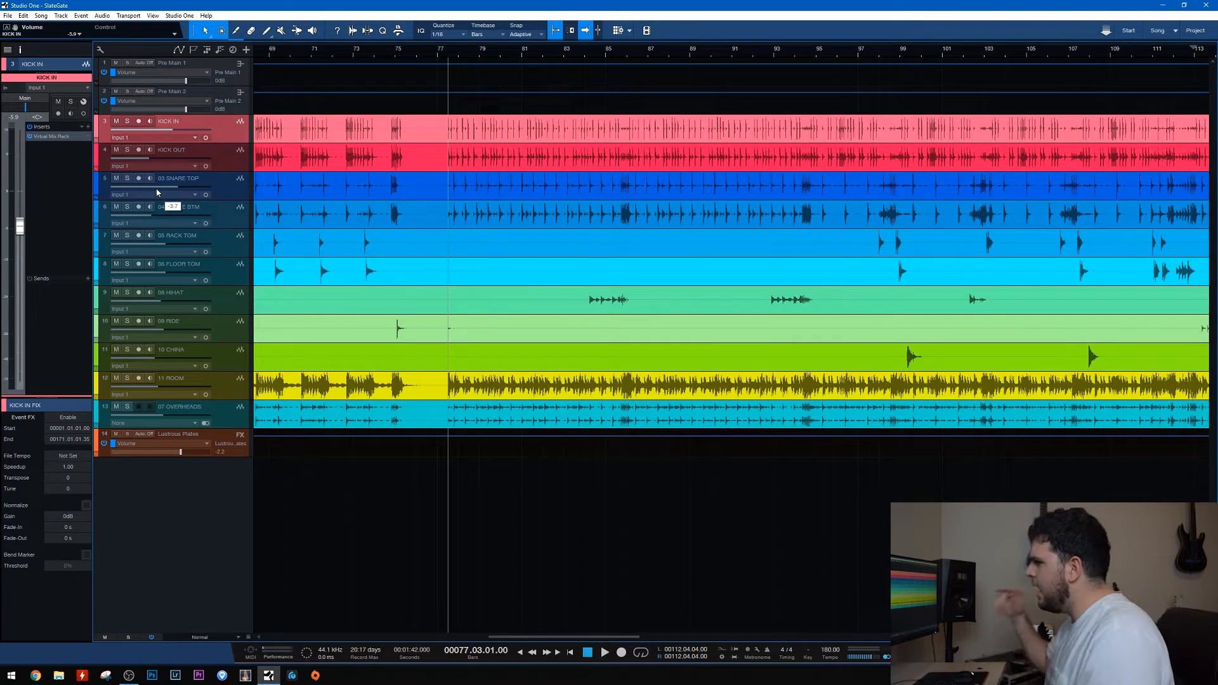
# Solo the 03 SNARE TOP track and open its Virtual Mix Rack, placing the plug-in window higher over the tracks.
pyautogui.click(127, 179)
pyautogui.click(165, 187)
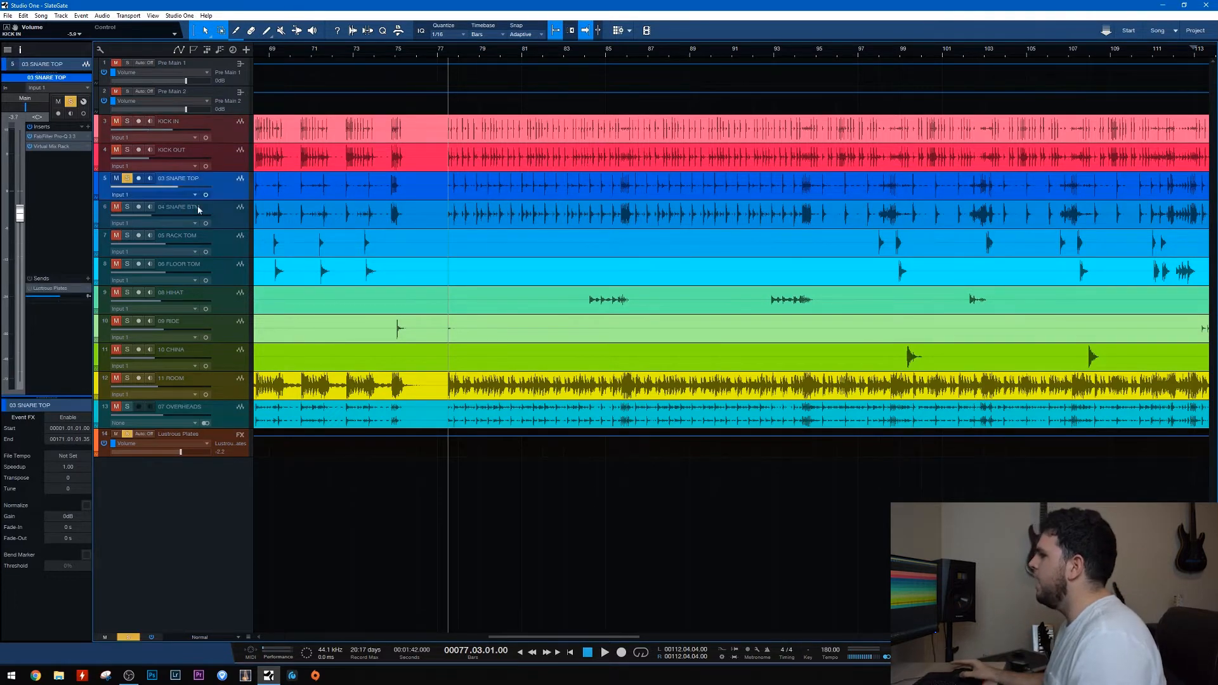
pyautogui.click(52, 146)
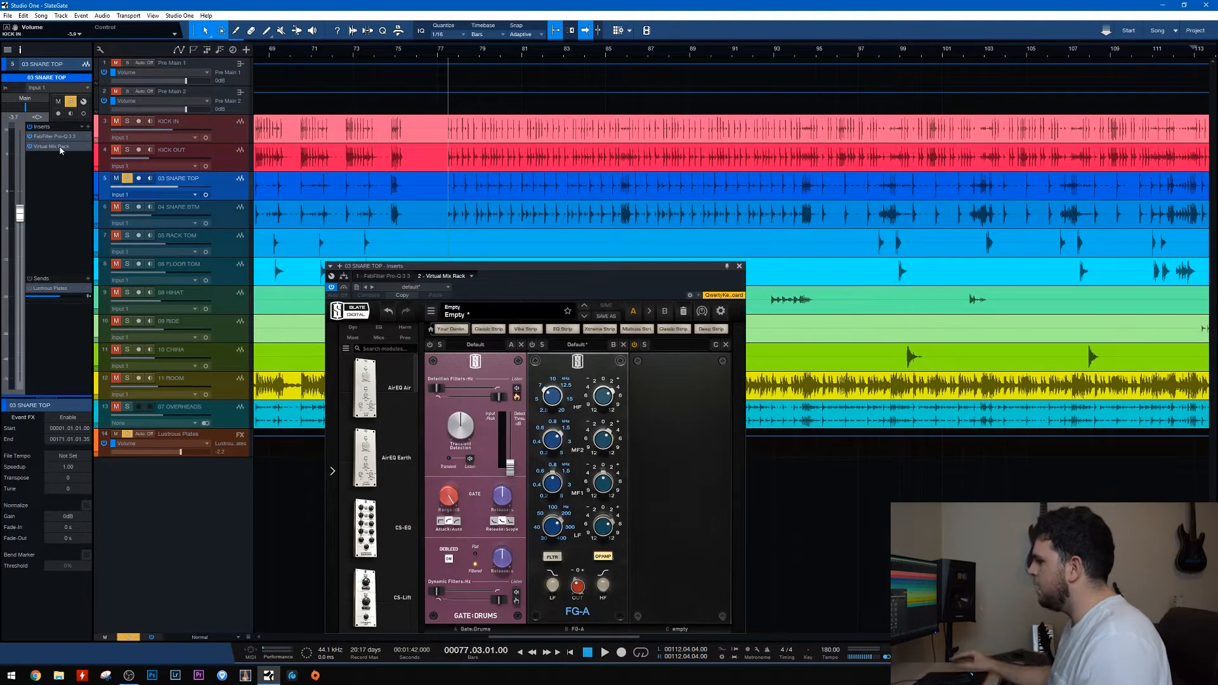
pyautogui.moveTo(530, 280); pyautogui.dragTo(474, 181)
# While playing the snare, narrow the gate's detection high-pass and low-pass filters and set transient detection to about 4.88.
pyautogui.press('space')
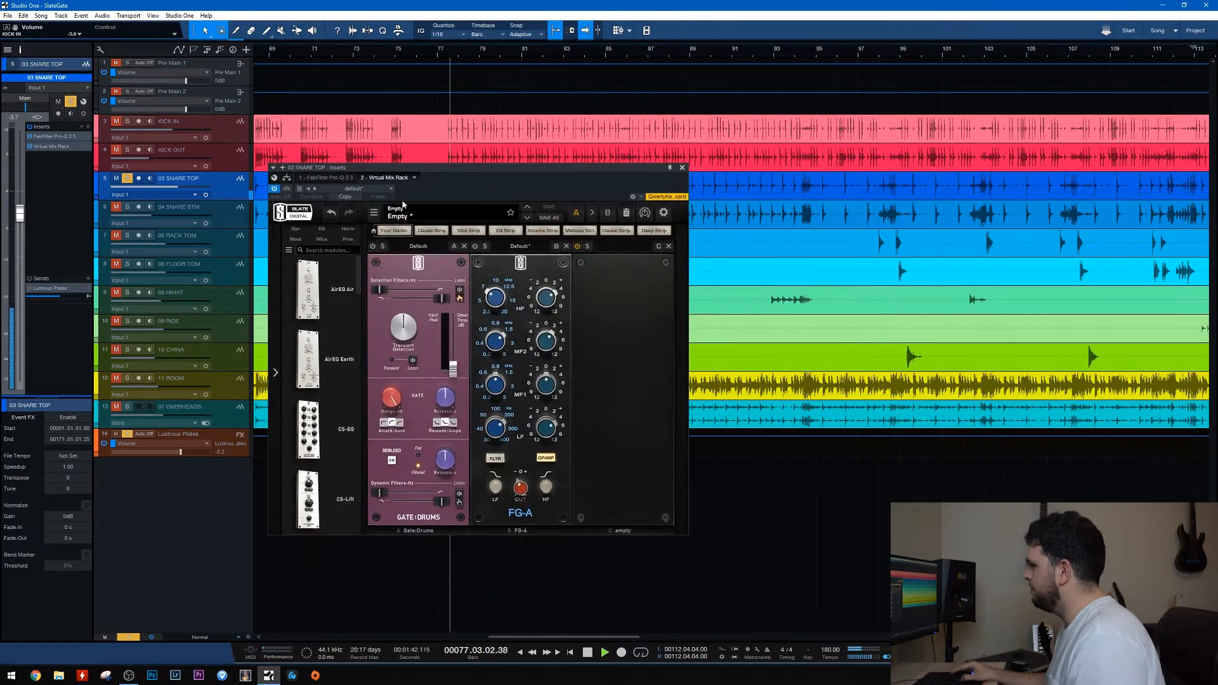
pyautogui.moveTo(441, 298); pyautogui.dragTo(429, 306)
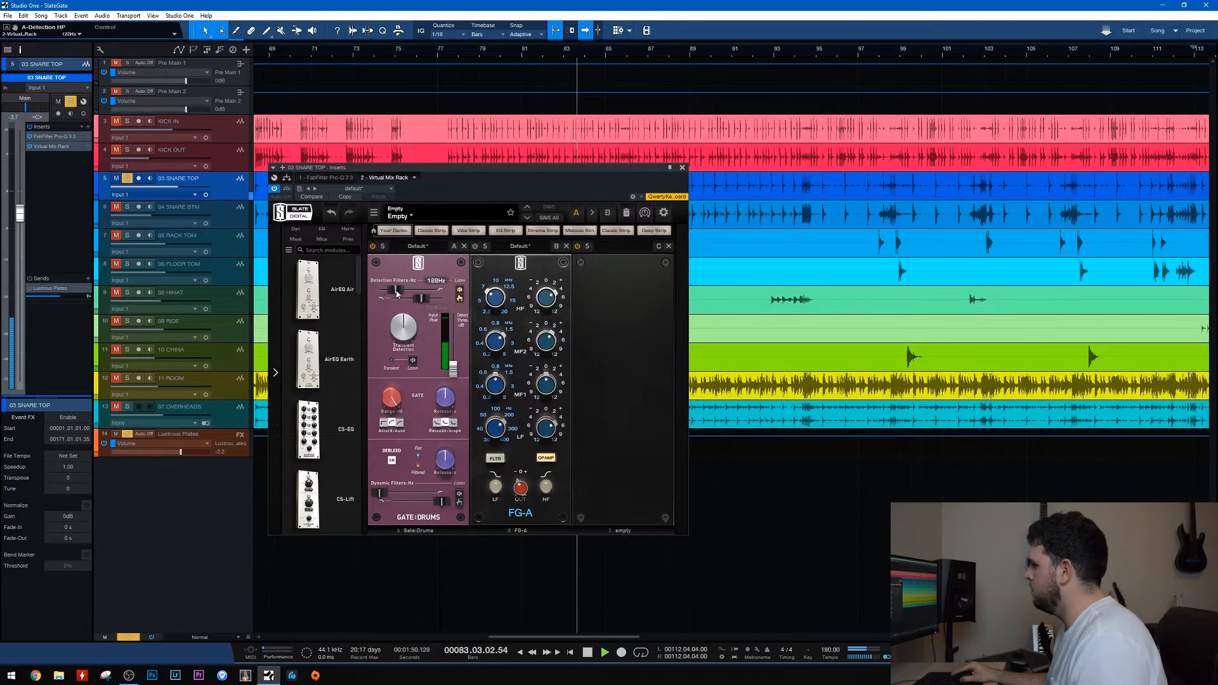
pyautogui.moveTo(400, 293); pyautogui.dragTo(402, 294)
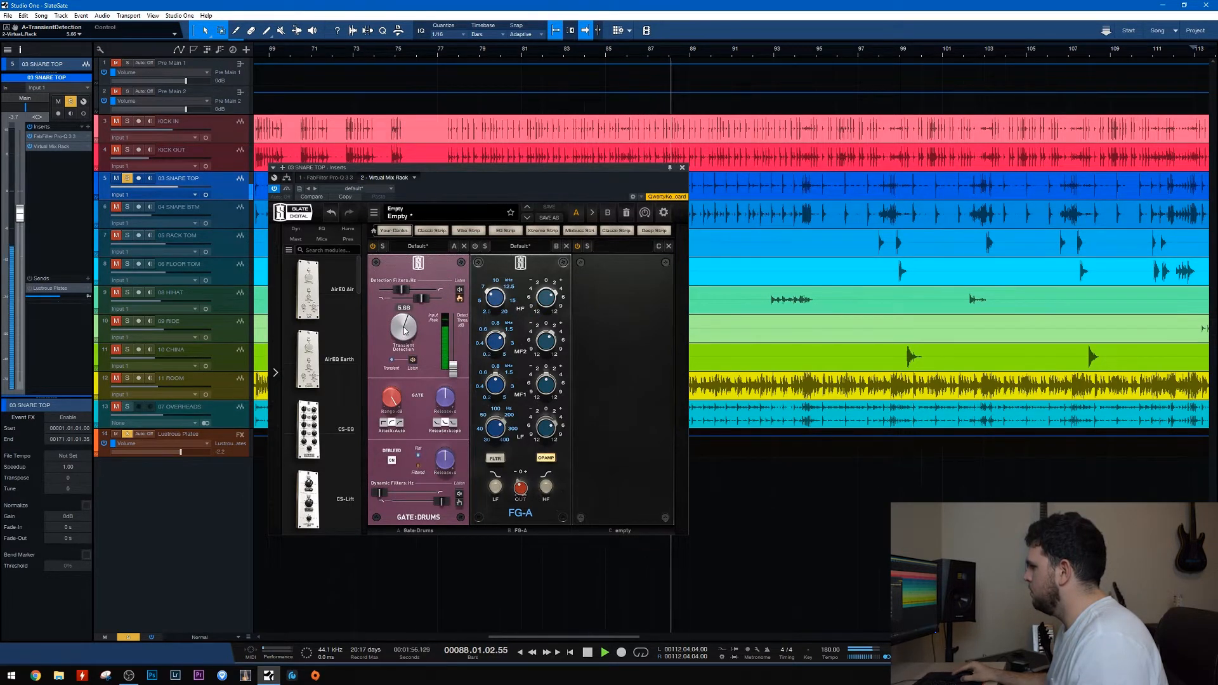
pyautogui.moveTo(403, 334); pyautogui.dragTo(404, 339)
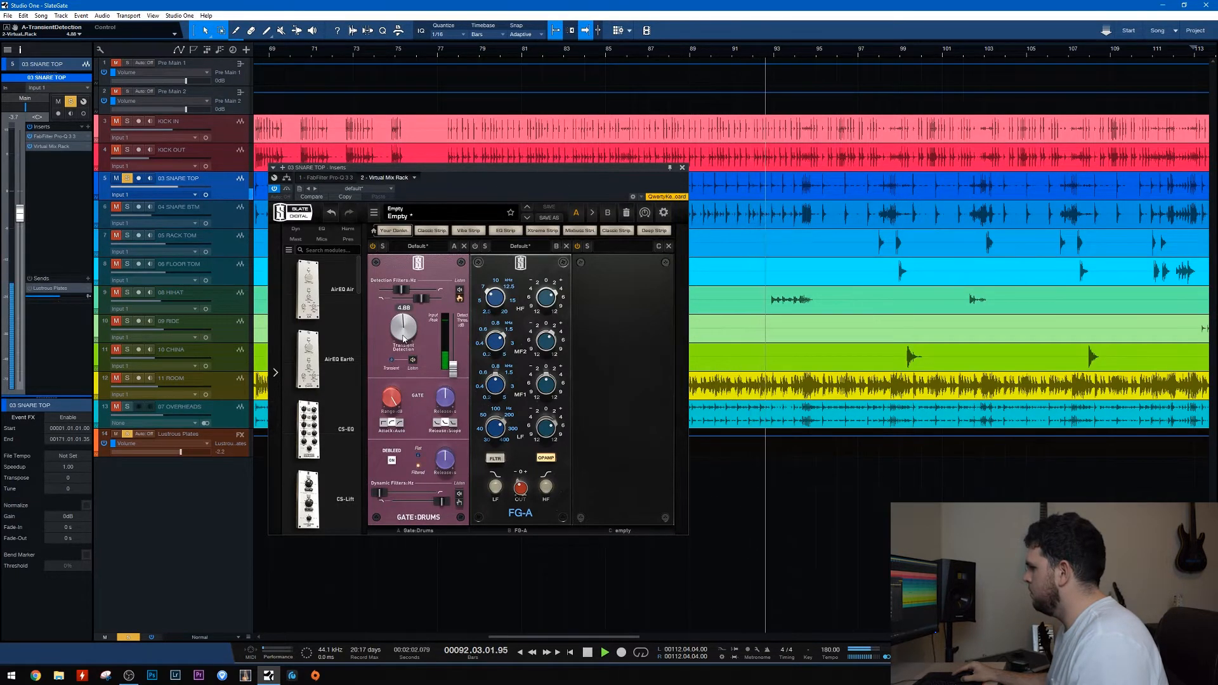
# Set the snare gate's threshold to about -18 dB and range to about 18.5 dB, shortening its release and fine-tuning transient detection.
pyautogui.moveTo(453, 368); pyautogui.dragTo(457, 328)
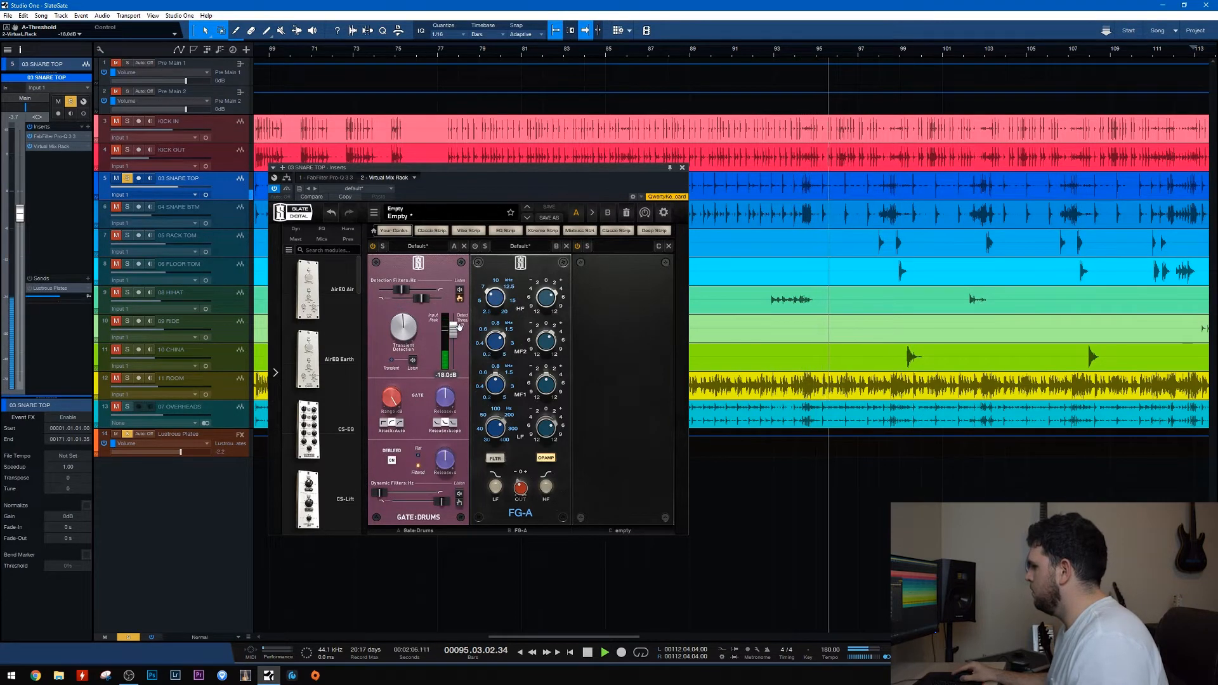
pyautogui.moveTo(449, 400); pyautogui.dragTo(452, 422)
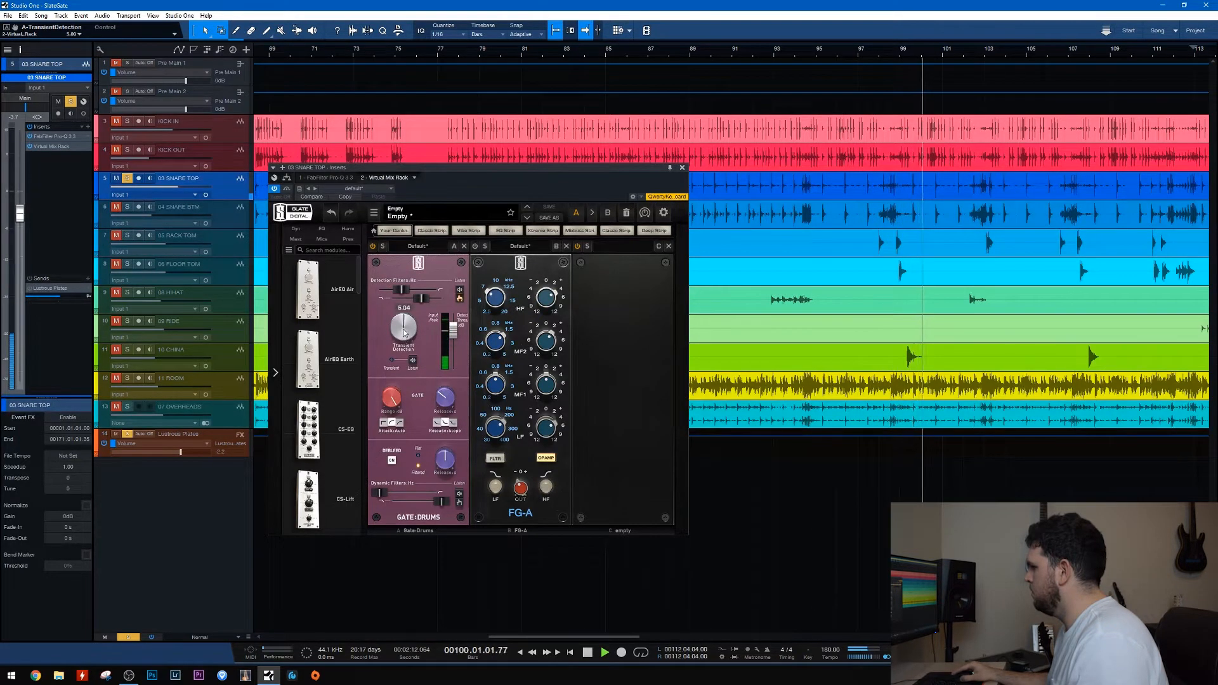
pyautogui.moveTo(444, 407)
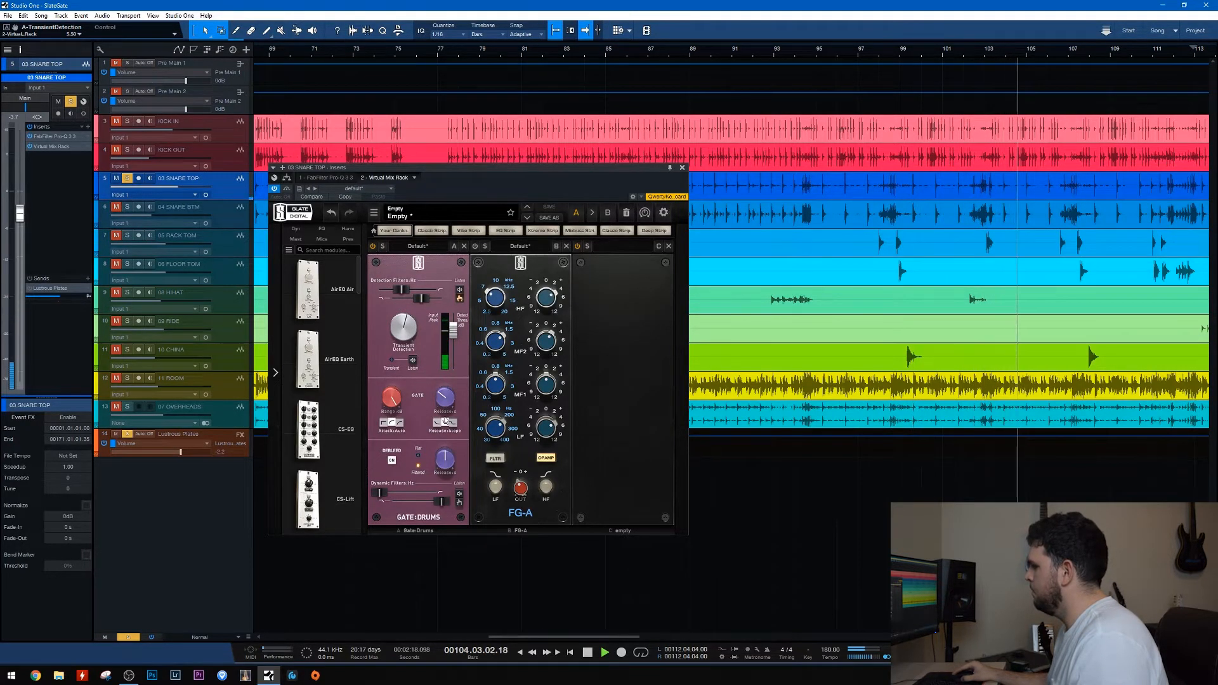
pyautogui.moveTo(393, 401); pyautogui.dragTo(398, 462)
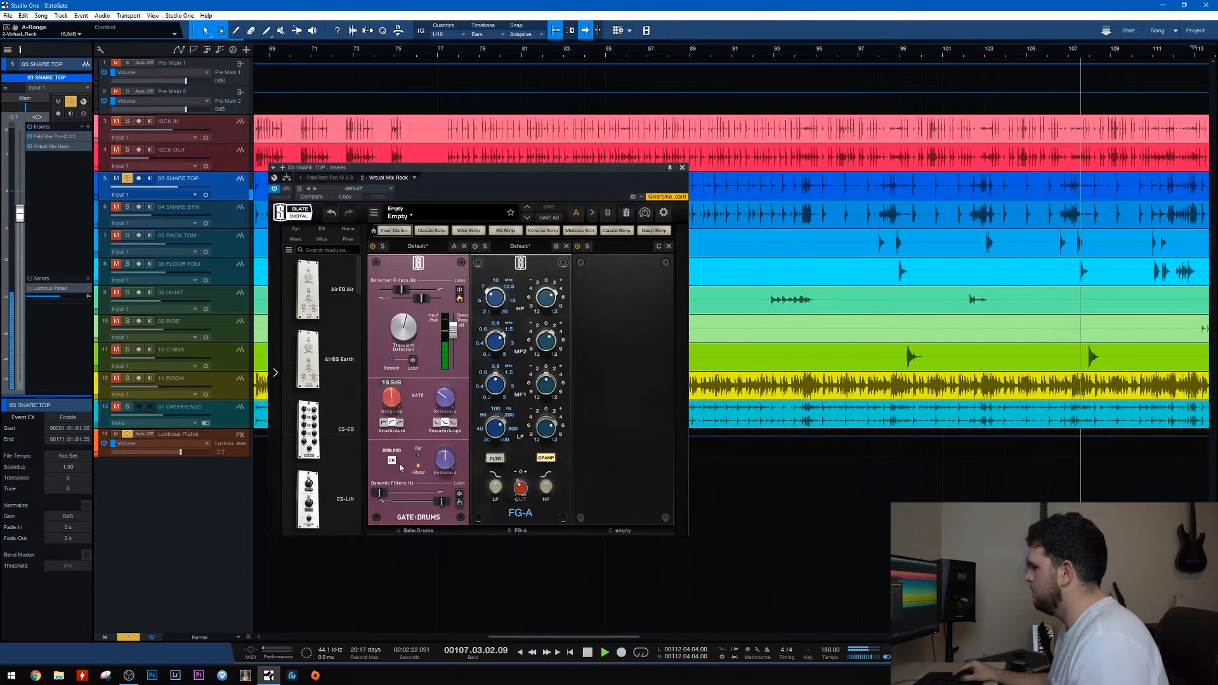
# Raise the snare gate's range to about 25 dB, set its release slope to 100% Exp and auto attack to Smooth, and stop playback.
pyautogui.moveTo(397, 405); pyautogui.dragTo(398, 401)
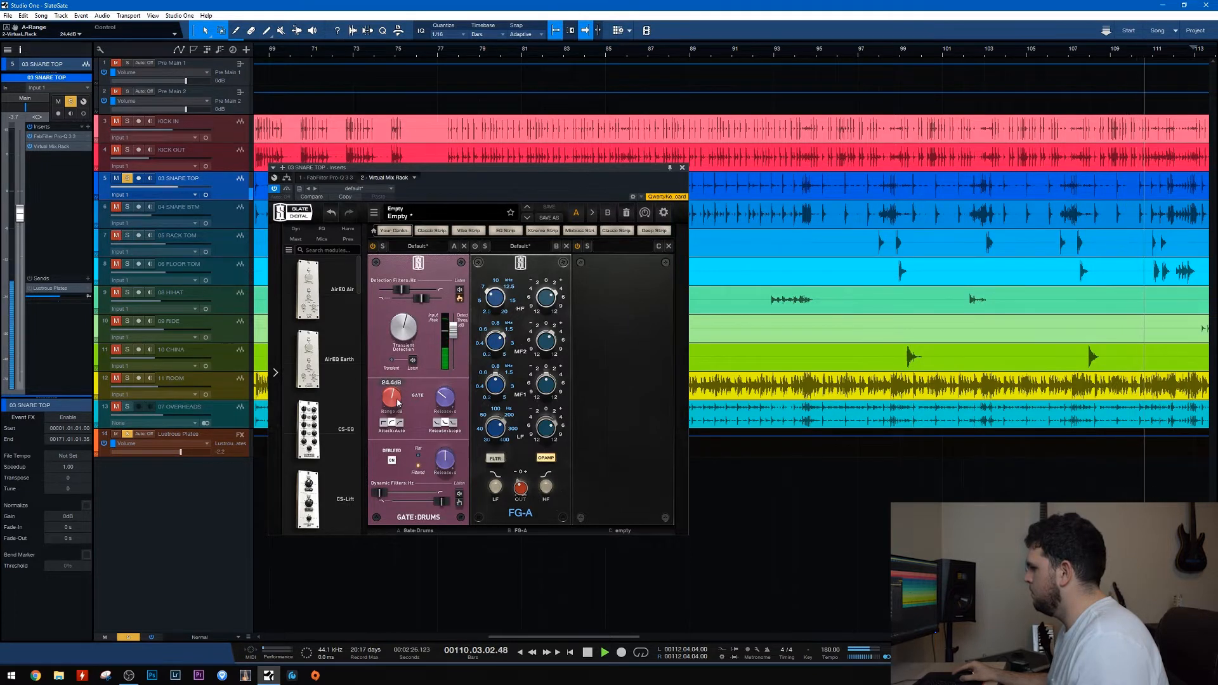
pyautogui.click(437, 422)
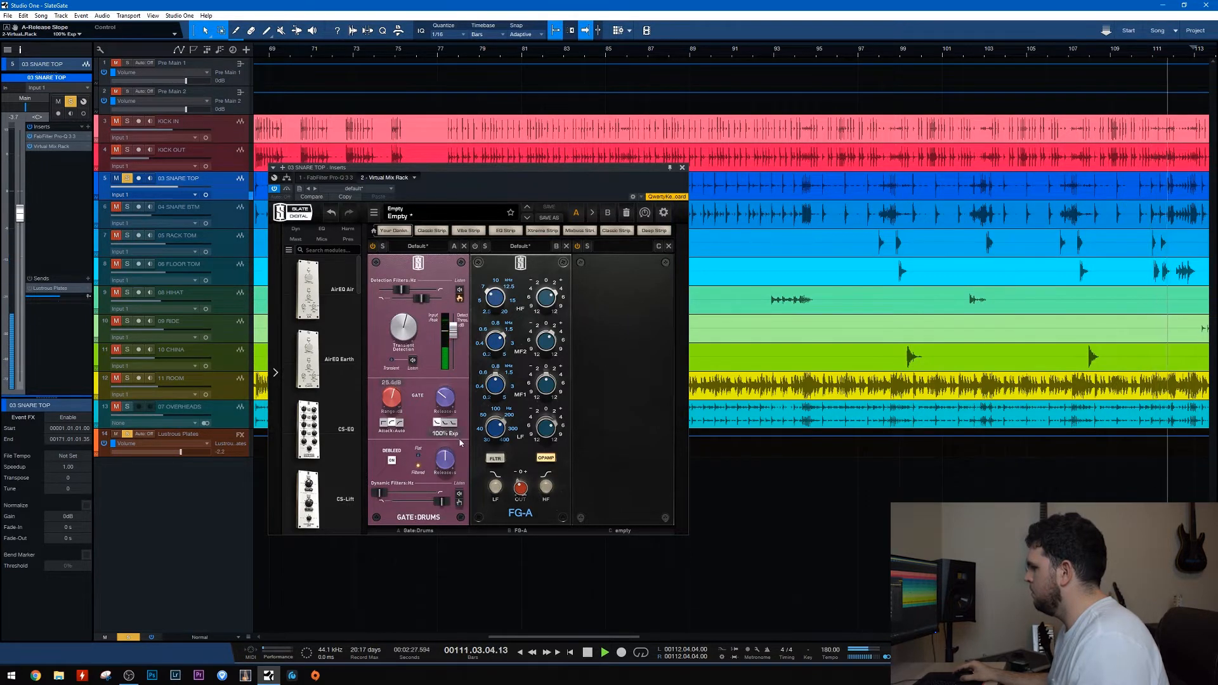
pyautogui.click(399, 423)
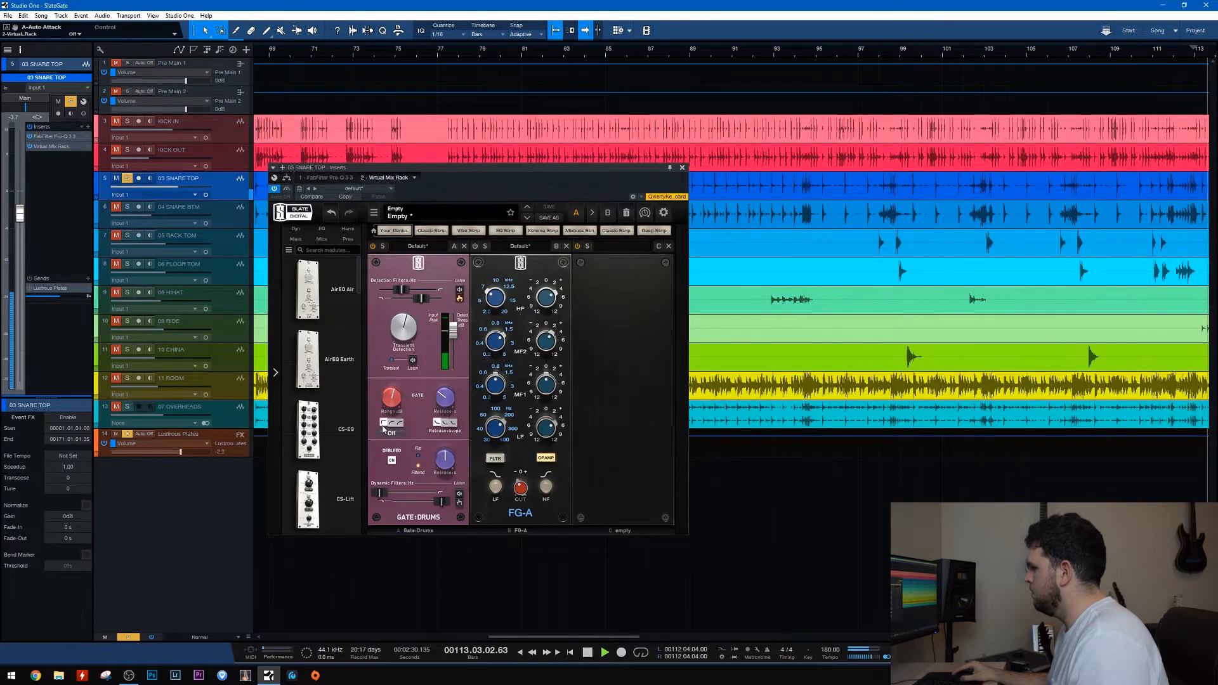
pyautogui.click(400, 427)
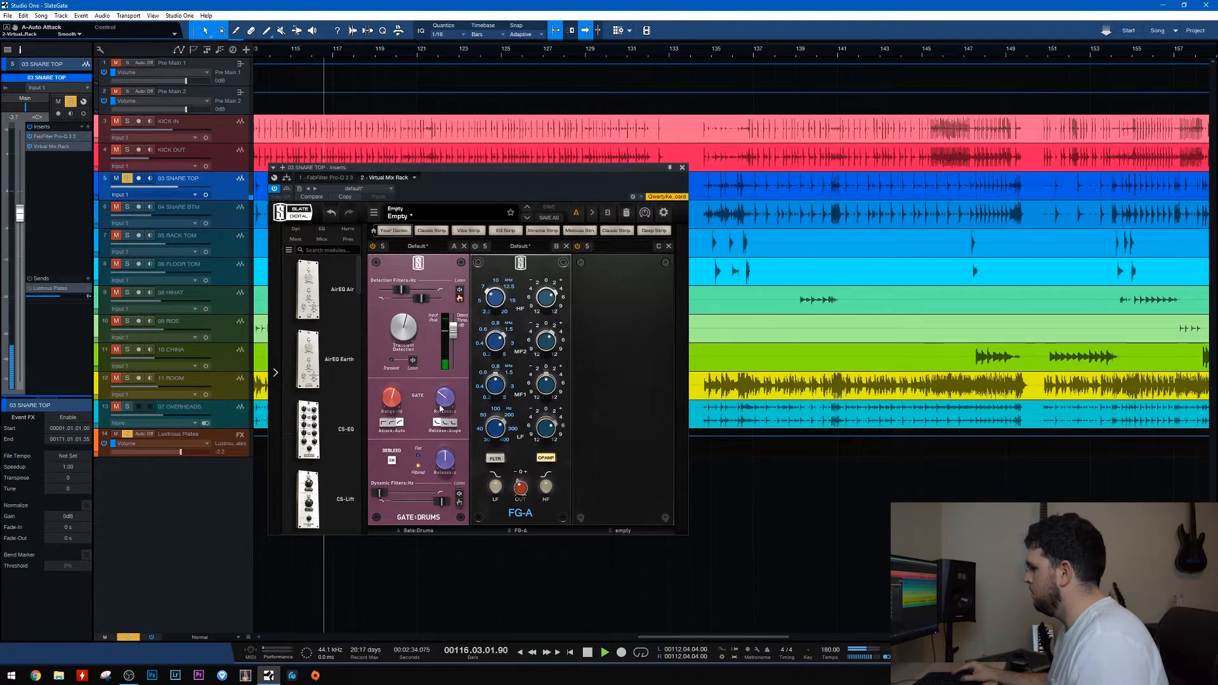
pyautogui.press('space')
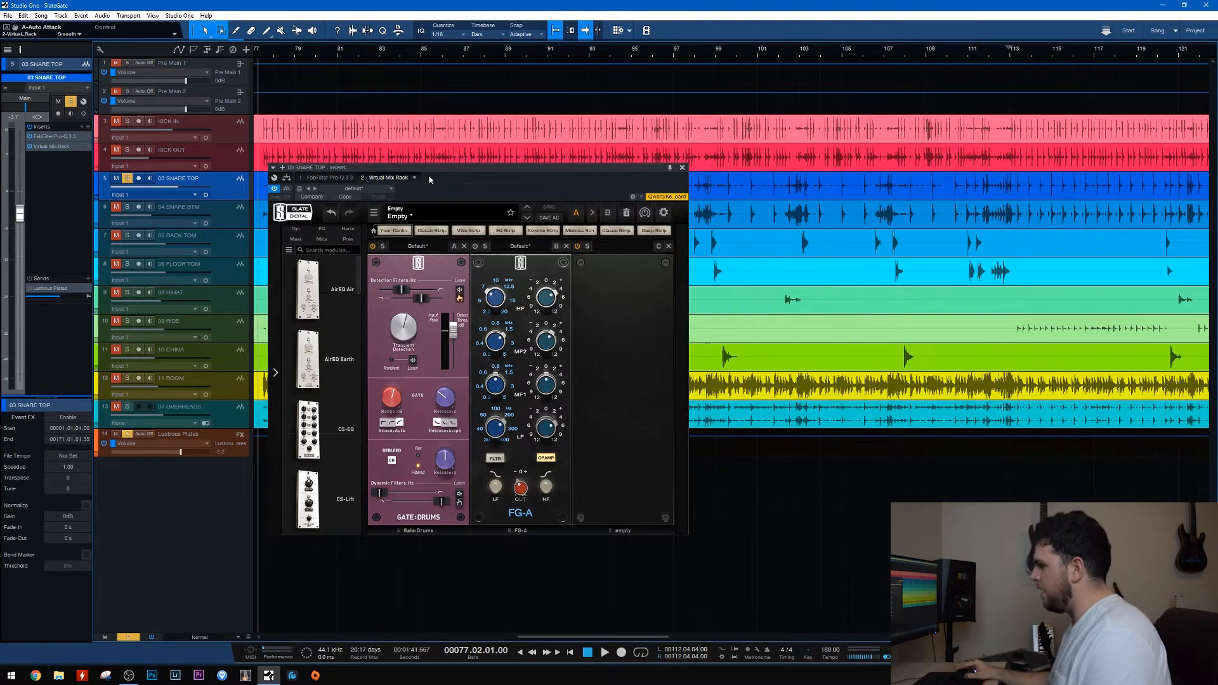
# While playing the snare, lower the gate's dynamic low-pass filter and set the release to about 500 ms and debleed release to about 154 ms.
pyautogui.press('space')
pyautogui.moveTo(442, 500); pyautogui.dragTo(425, 500)
pyautogui.moveTo(425, 505)
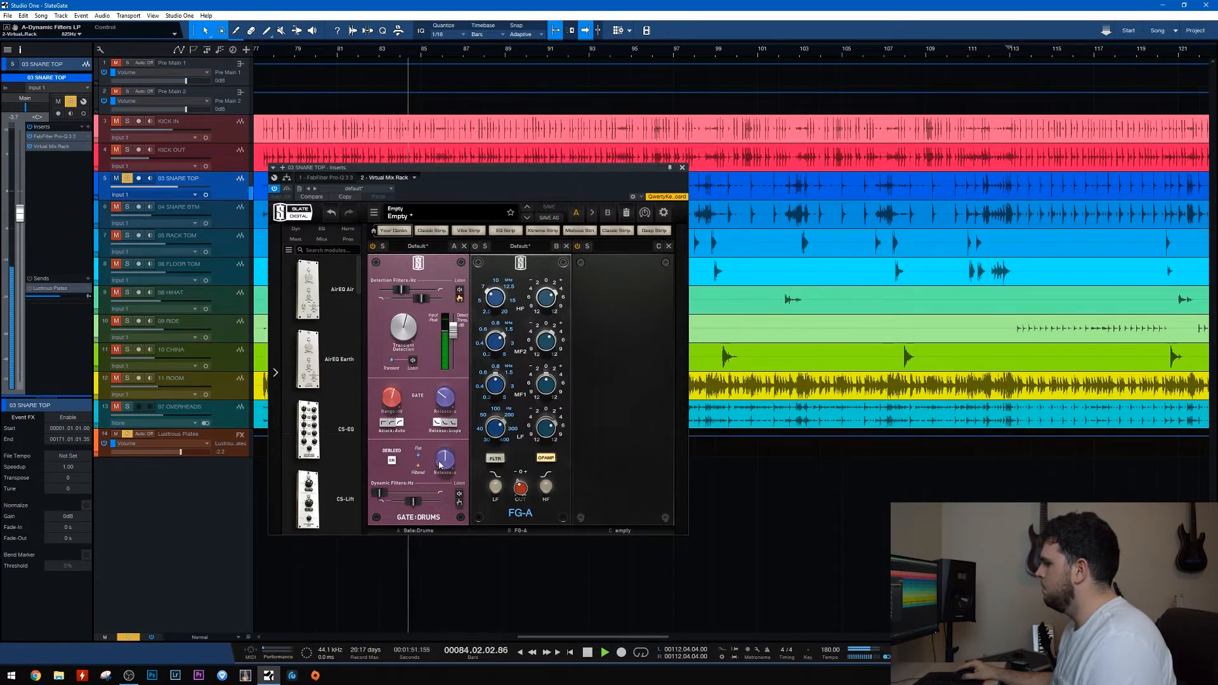
pyautogui.moveTo(449, 389)
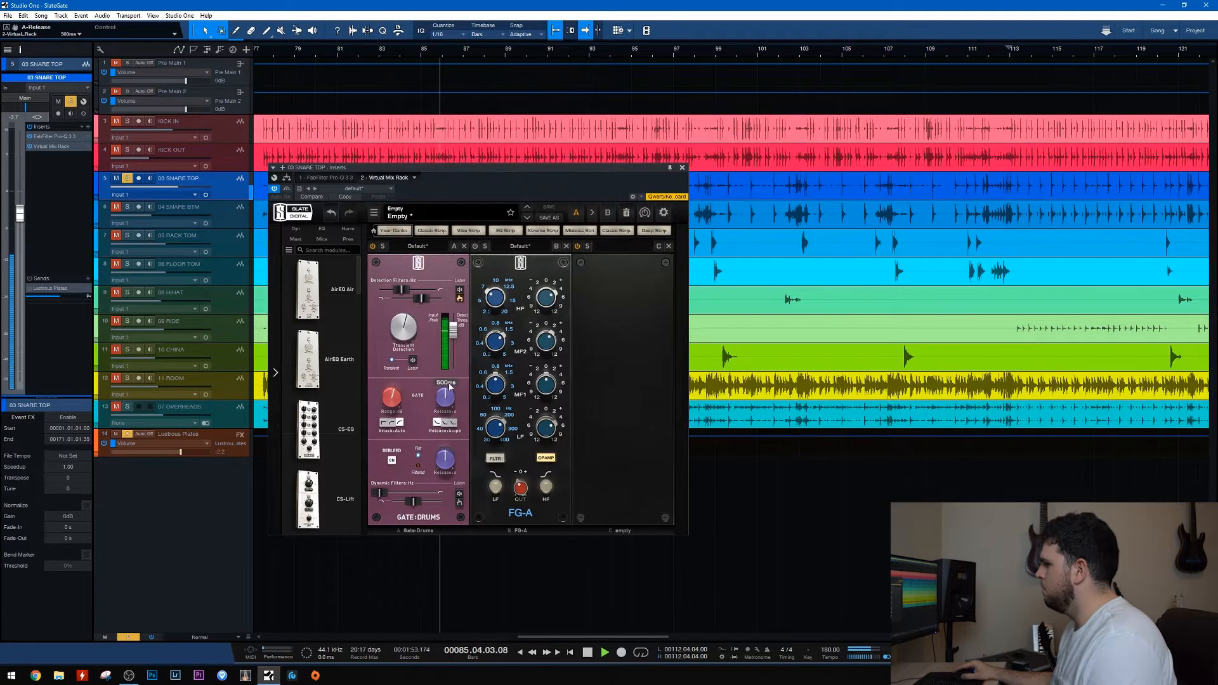
pyautogui.moveTo(445, 475); pyautogui.dragTo(446, 477)
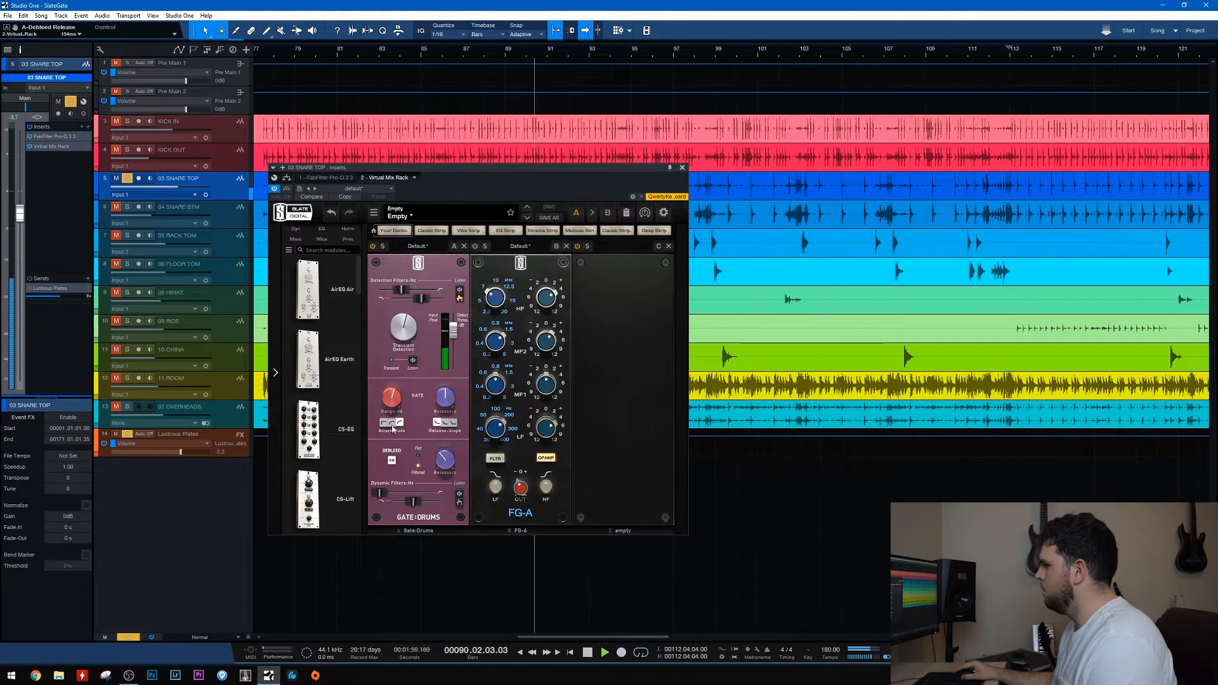
# Try several range and release amounts on the snare gate, settling on 100 dB range and about 635 ms release, and stop playback.
pyautogui.moveTo(383, 406); pyautogui.dragTo(386, 370)
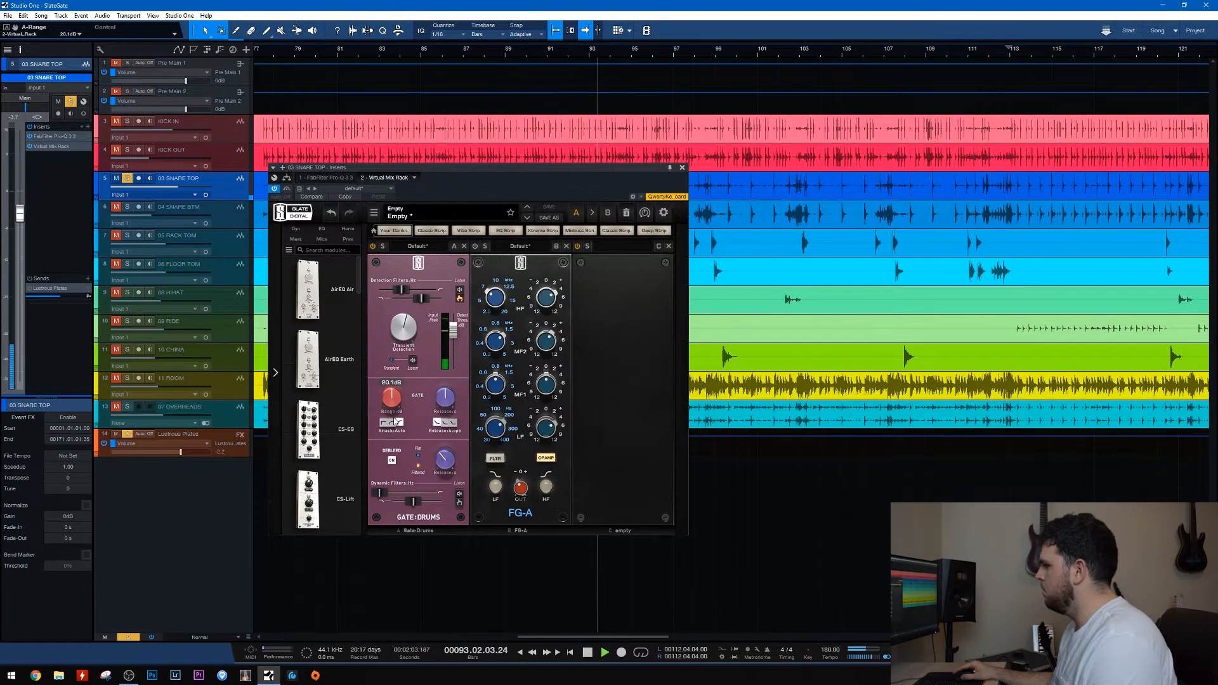
pyautogui.moveTo(438, 399); pyautogui.dragTo(437, 412)
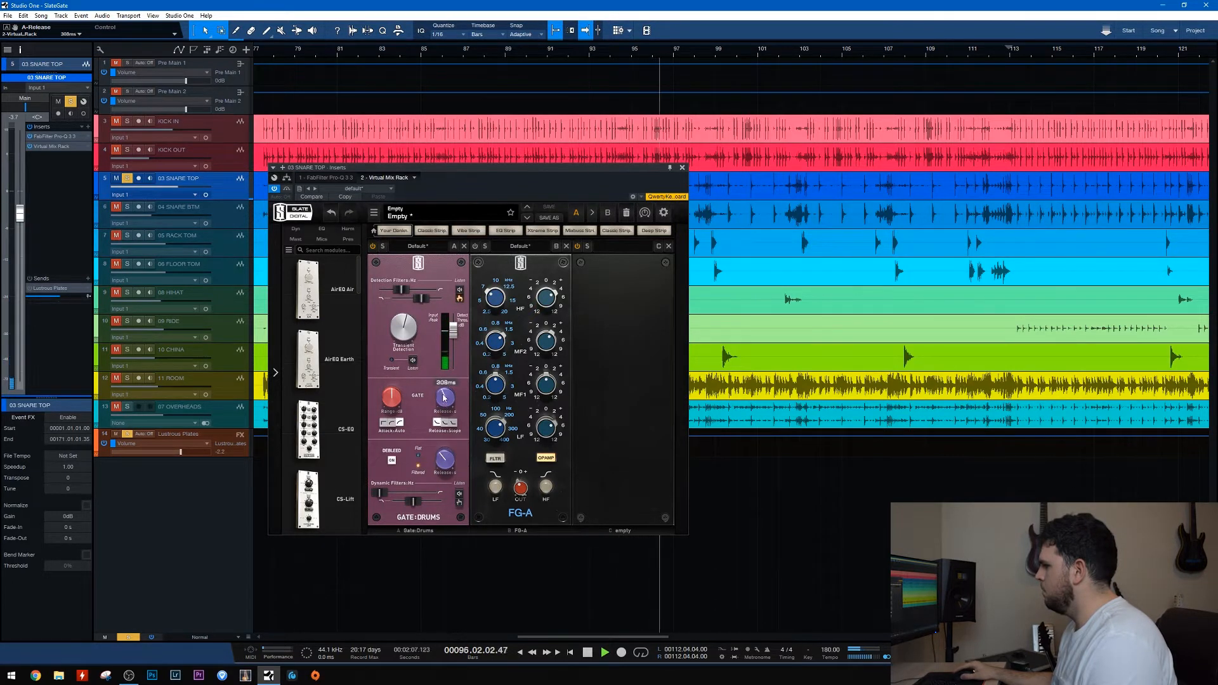
pyautogui.moveTo(444, 396); pyautogui.dragTo(392, 365)
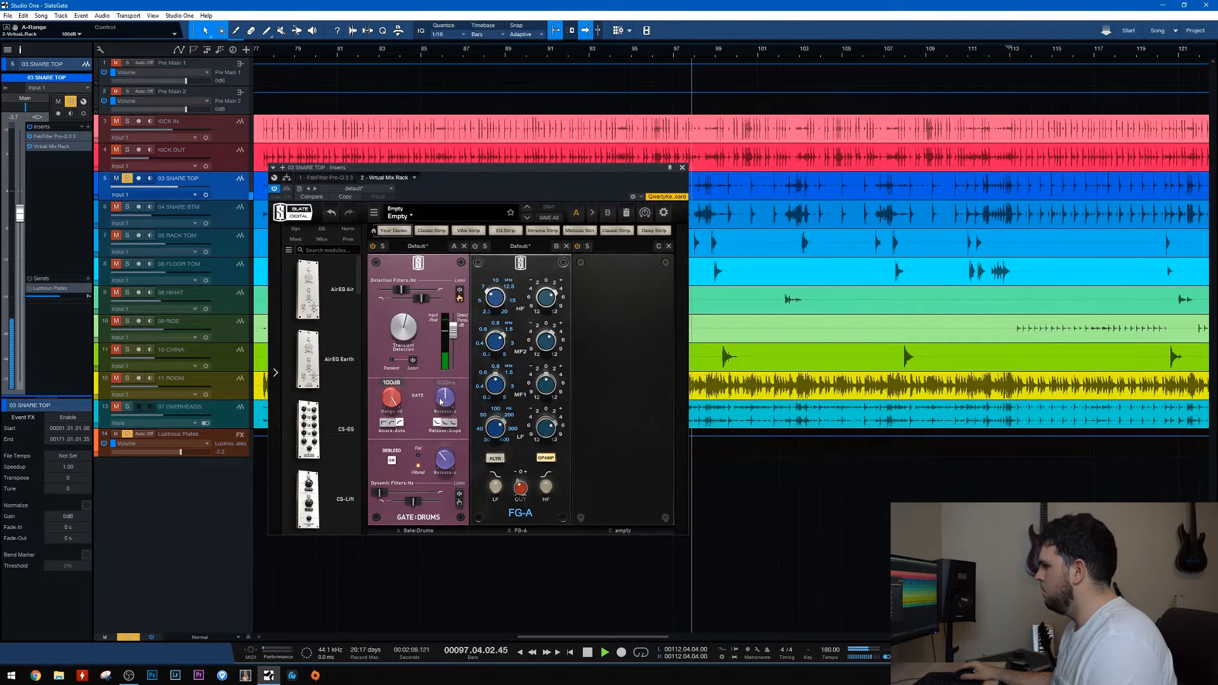
pyautogui.moveTo(440, 401); pyautogui.dragTo(444, 393)
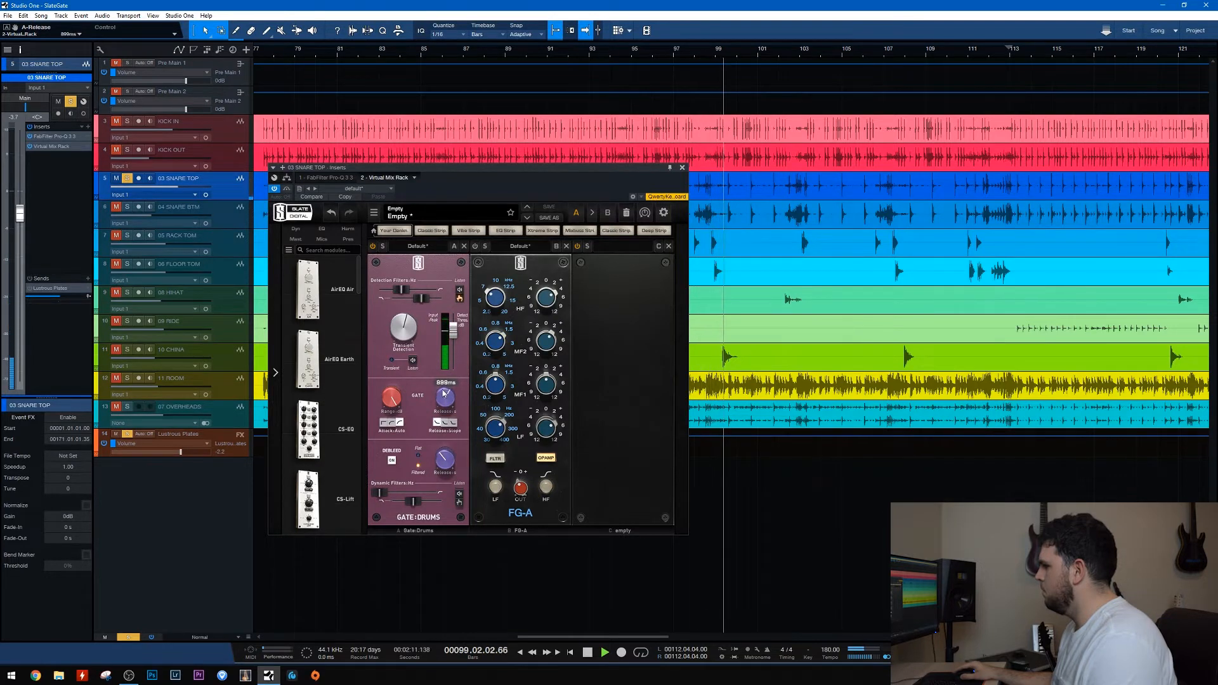
pyautogui.moveTo(442, 459); pyautogui.dragTo(442, 456)
pyautogui.moveTo(445, 397); pyautogui.dragTo(446, 419)
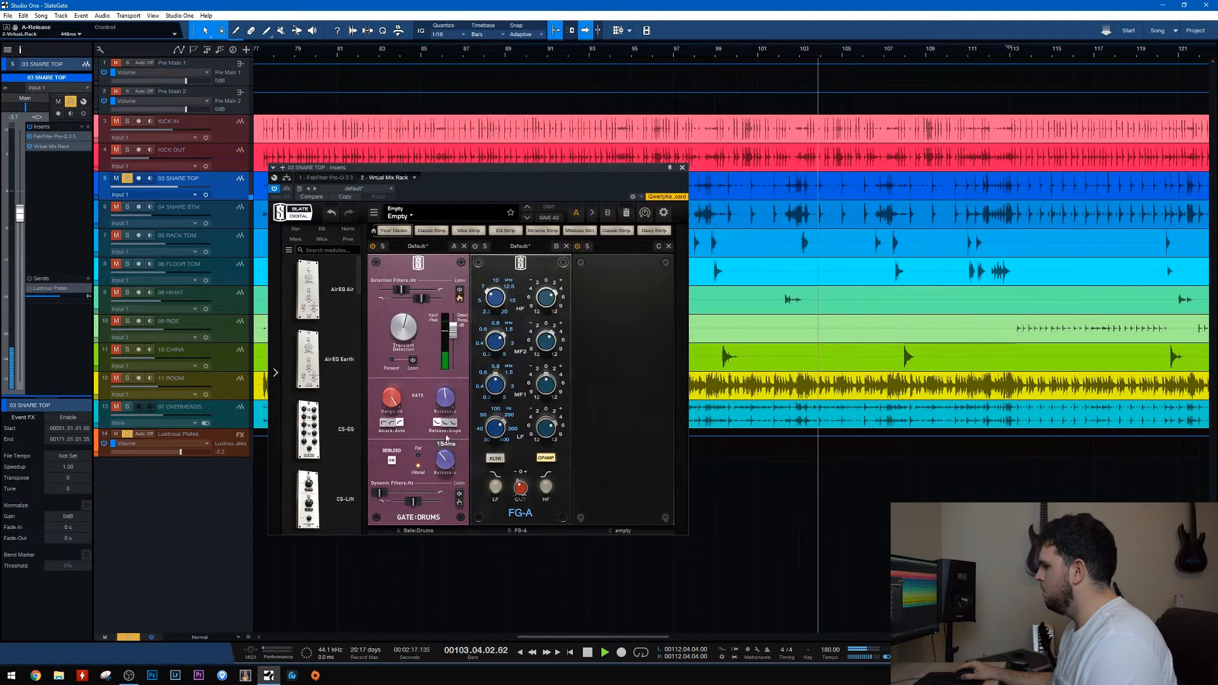
pyautogui.moveTo(445, 402); pyautogui.dragTo(445, 392)
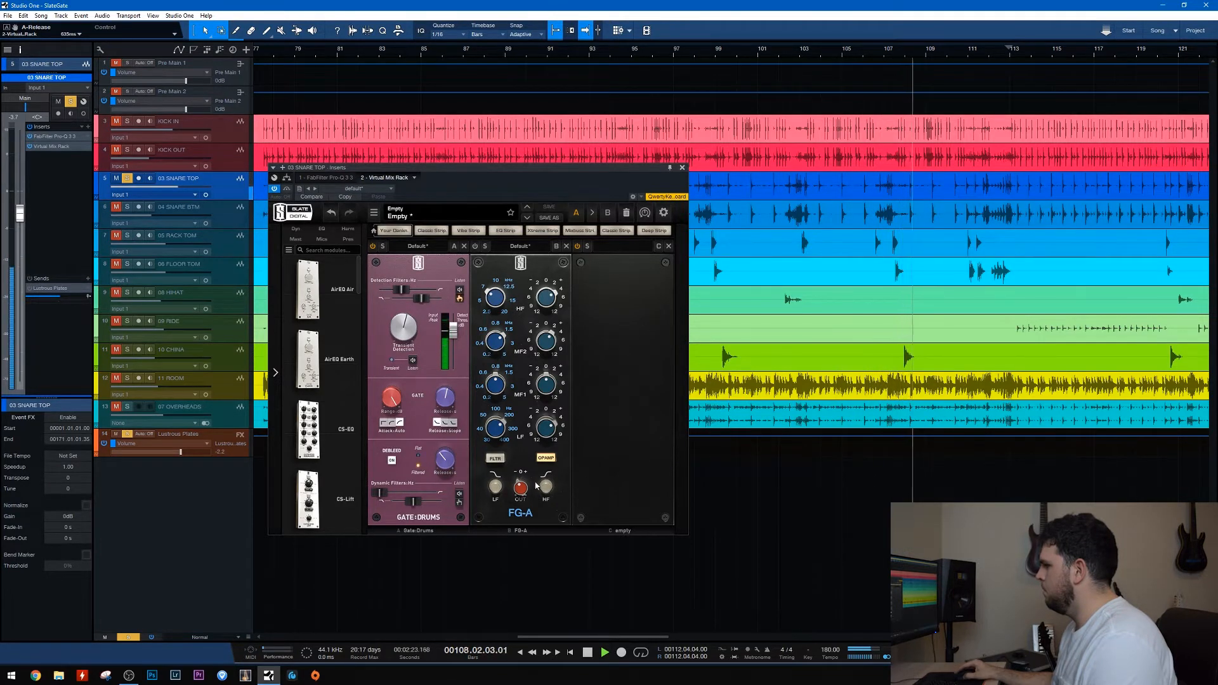
pyautogui.press('space')
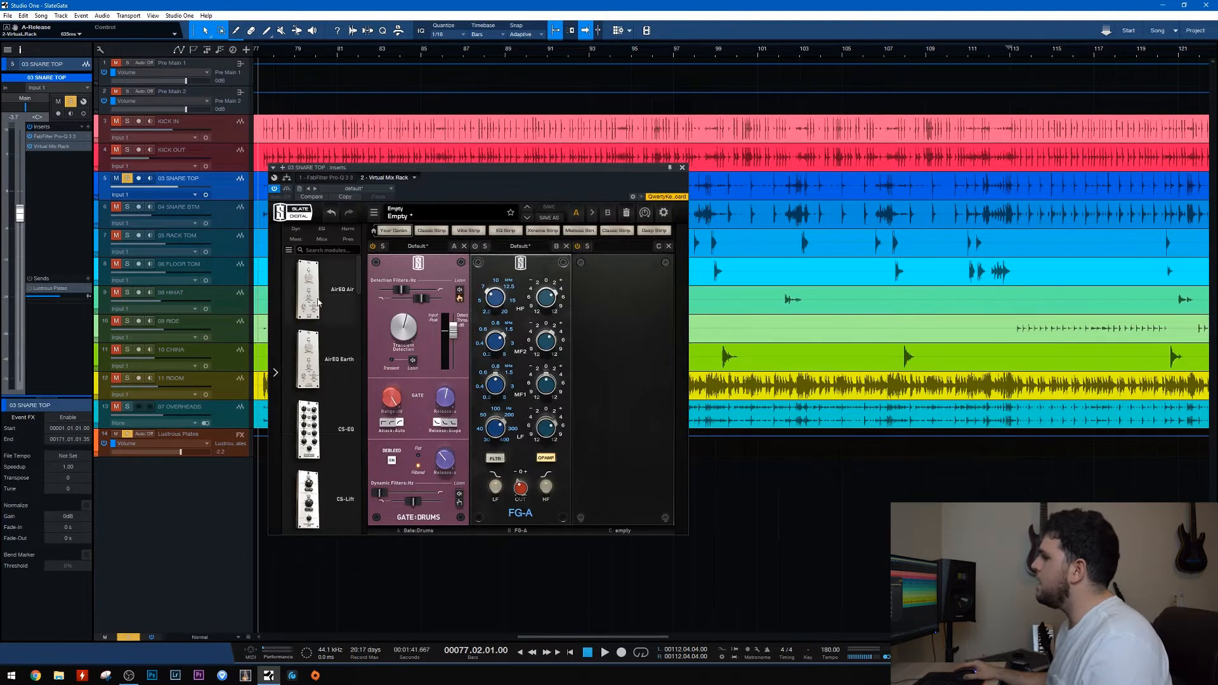
# Listen to the snare in the full kit, solo it again, and switch off the FG-A module.
pyautogui.click(128, 180)
pyautogui.press('space')
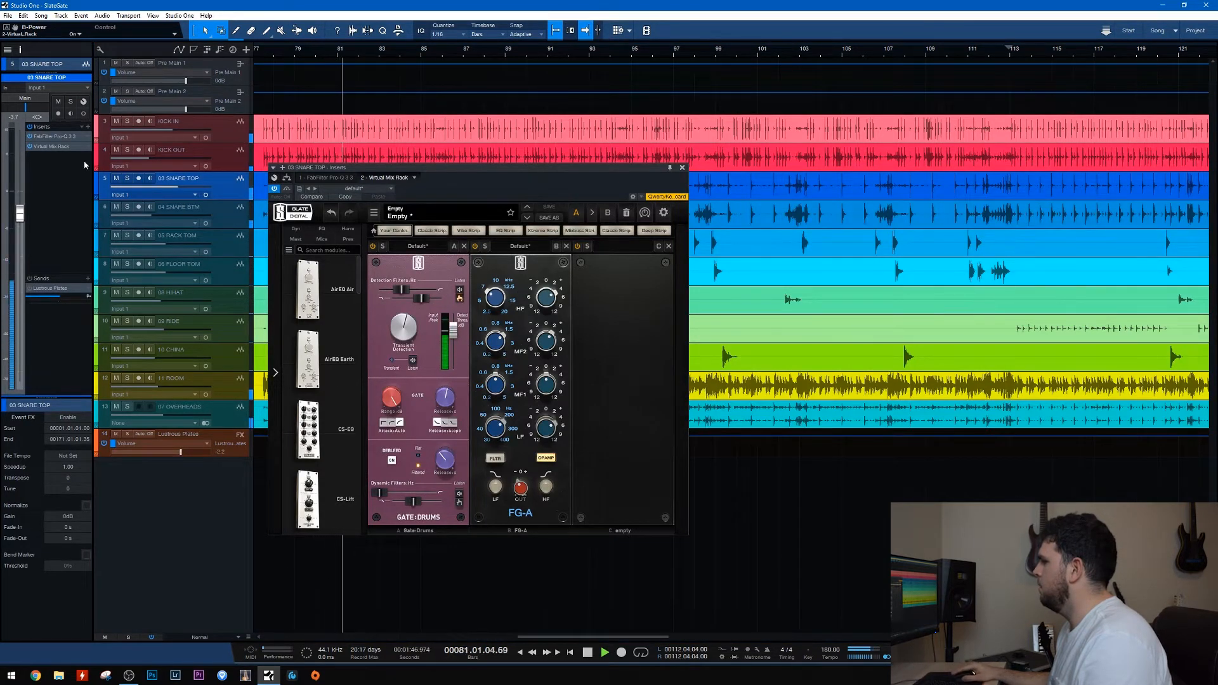
pyautogui.press('s')
pyautogui.click(475, 247)
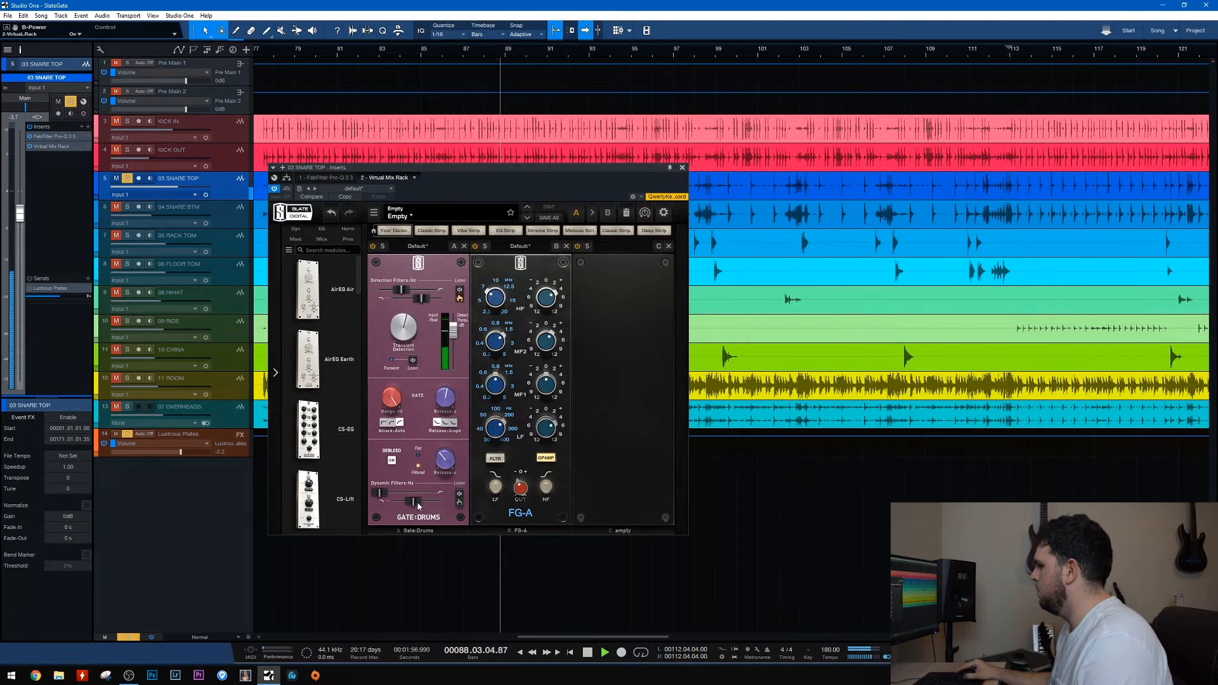
# Fine-tune the snare gate's dynamic low-pass filter and release, and set the debleed release to about 115 ms.
pyautogui.moveTo(418, 506); pyautogui.dragTo(417, 508)
pyautogui.moveTo(444, 406); pyautogui.dragTo(445, 408)
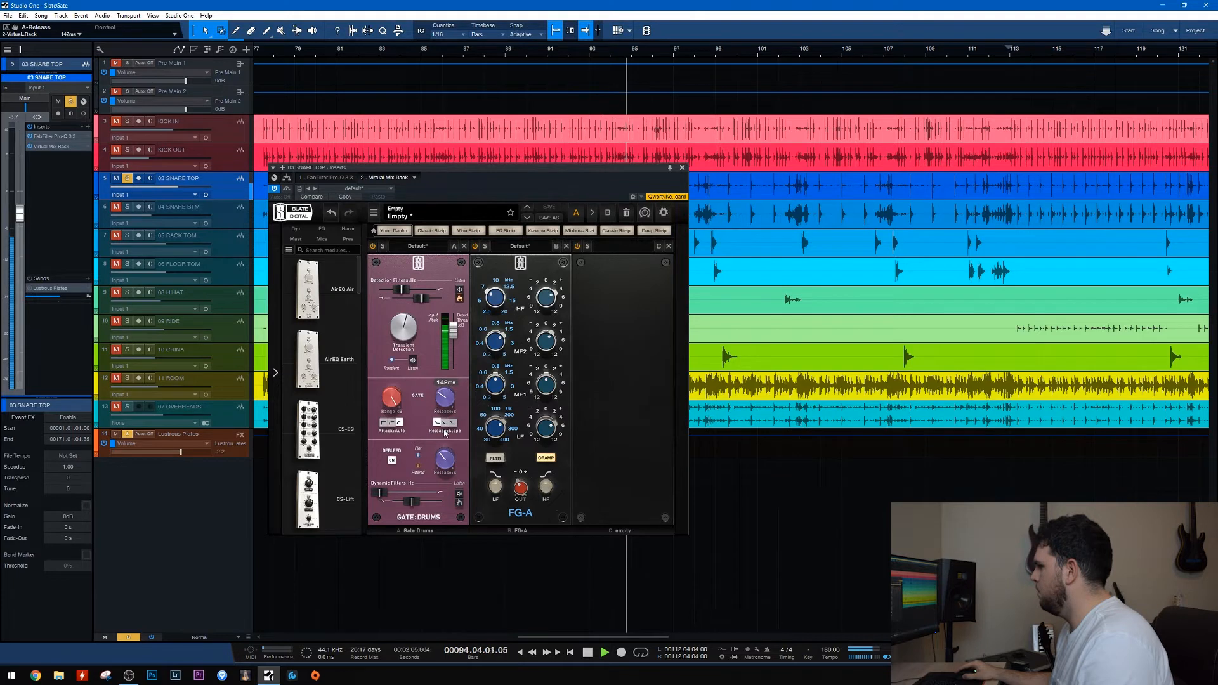
pyautogui.moveTo(448, 413); pyautogui.dragTo(448, 408)
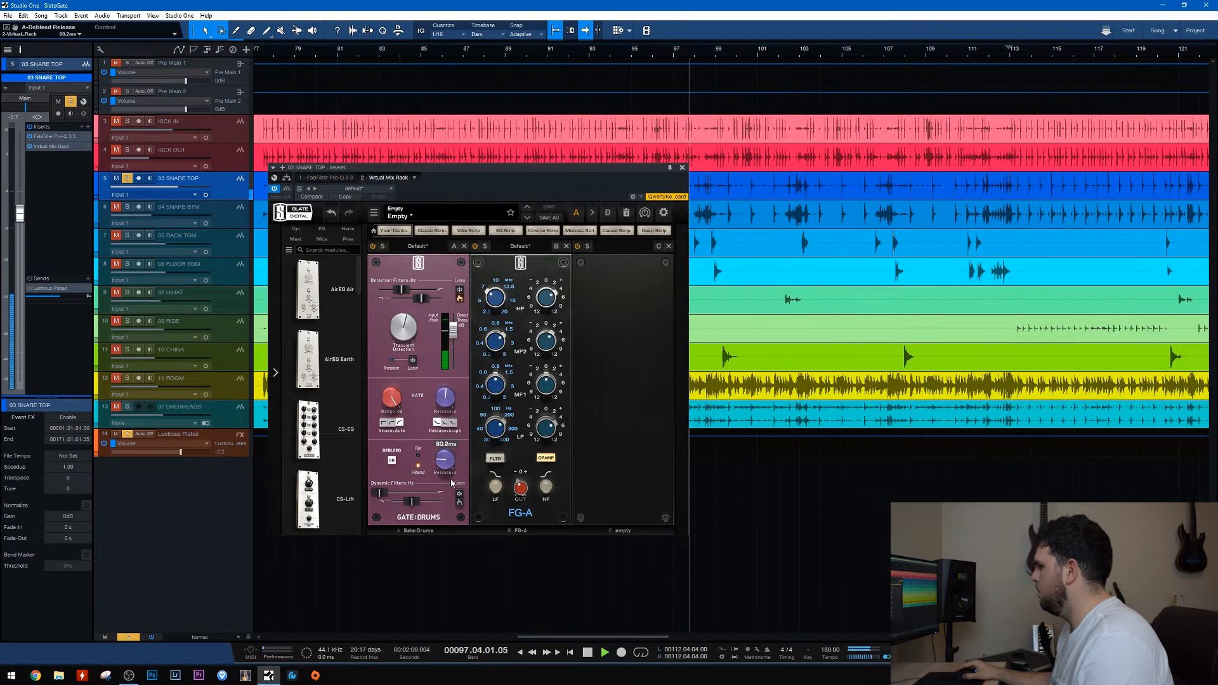
pyautogui.moveTo(447, 406); pyautogui.dragTo(446, 400)
pyautogui.moveTo(449, 466); pyautogui.dragTo(448, 456)
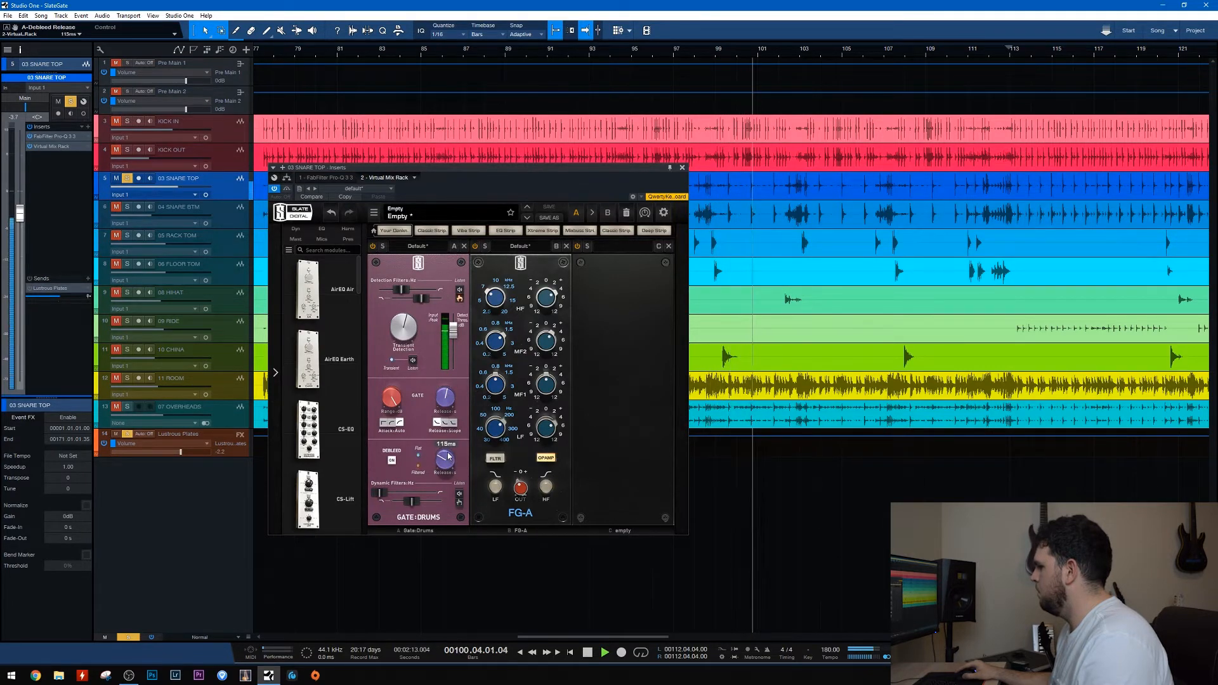
# Unsolo the snare and set the 03 SNARE TOP volume to about -1.7 dB against the full kit.
pyautogui.press('s')
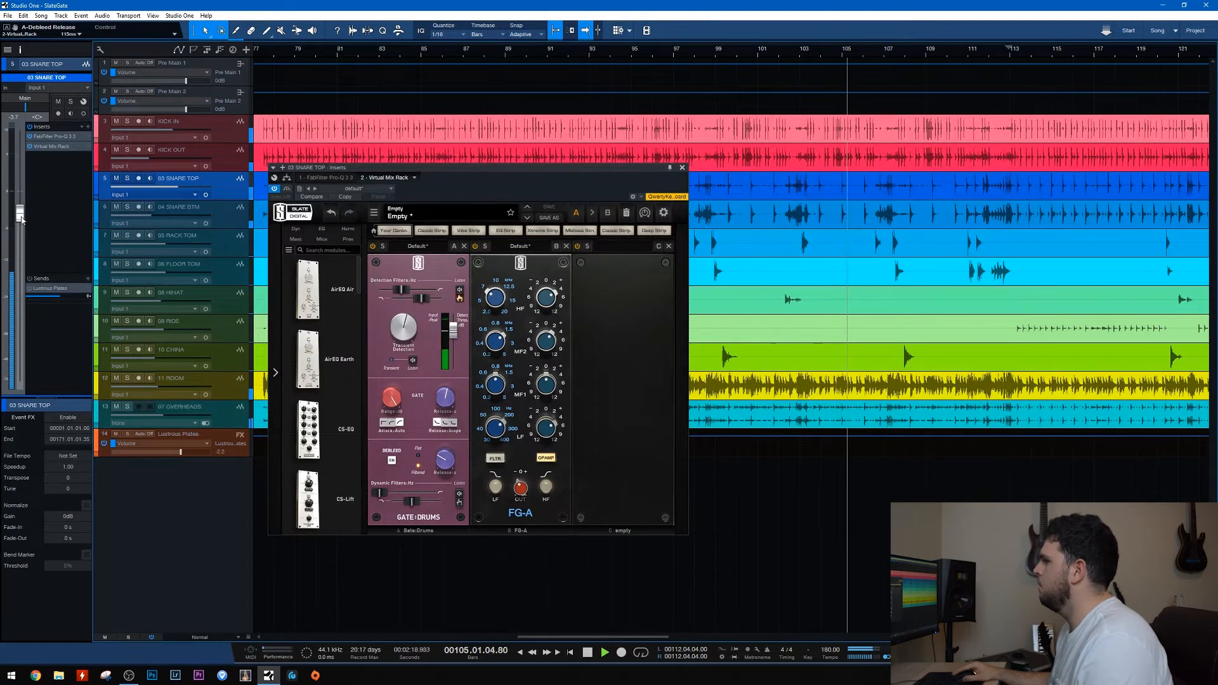
pyautogui.moveTo(21, 219); pyautogui.dragTo(26, 198)
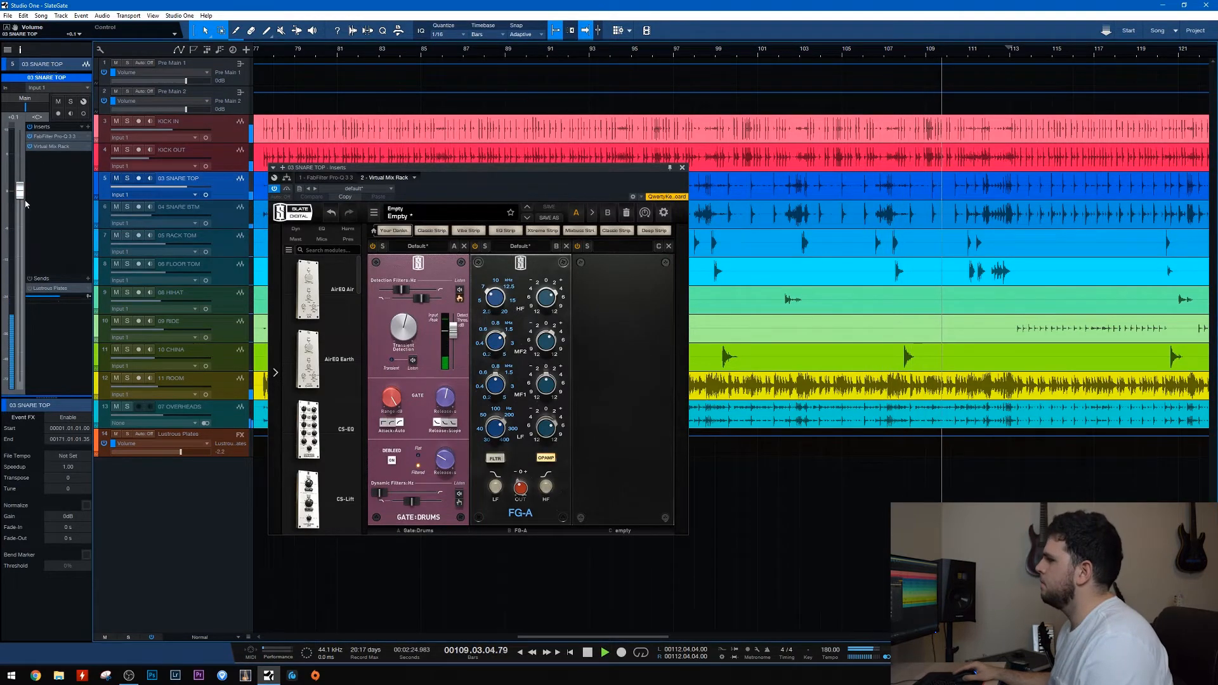
pyautogui.press('space')
pyautogui.moveTo(20, 191); pyautogui.dragTo(23, 205)
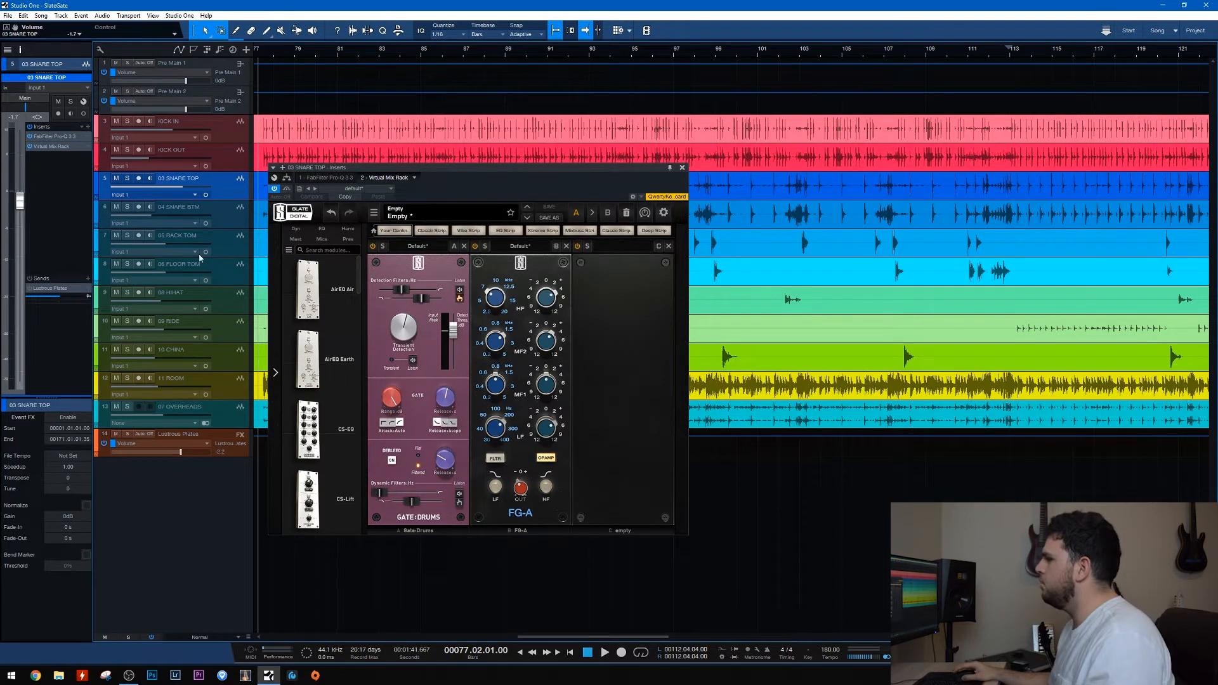
# Solo 03 SNARE TOP and play it to compare the sound with the Gate Drums module bypassed and active.
pyautogui.click(129, 179)
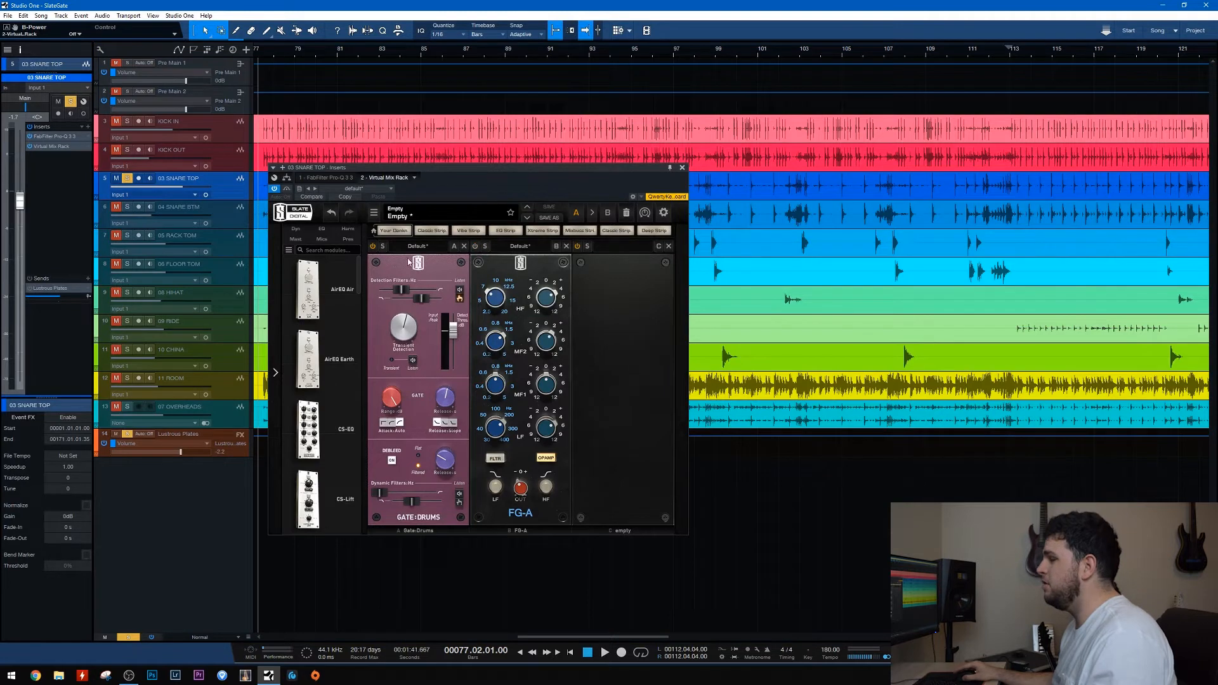
pyautogui.press('space')
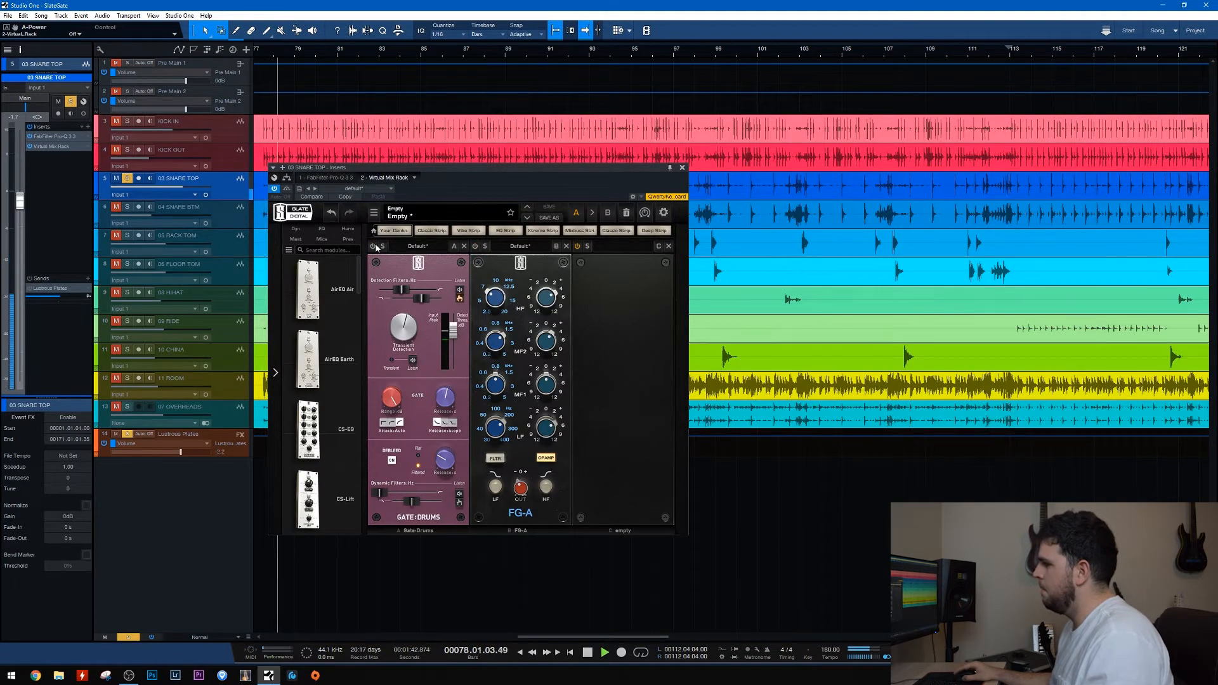
pyautogui.click(374, 246)
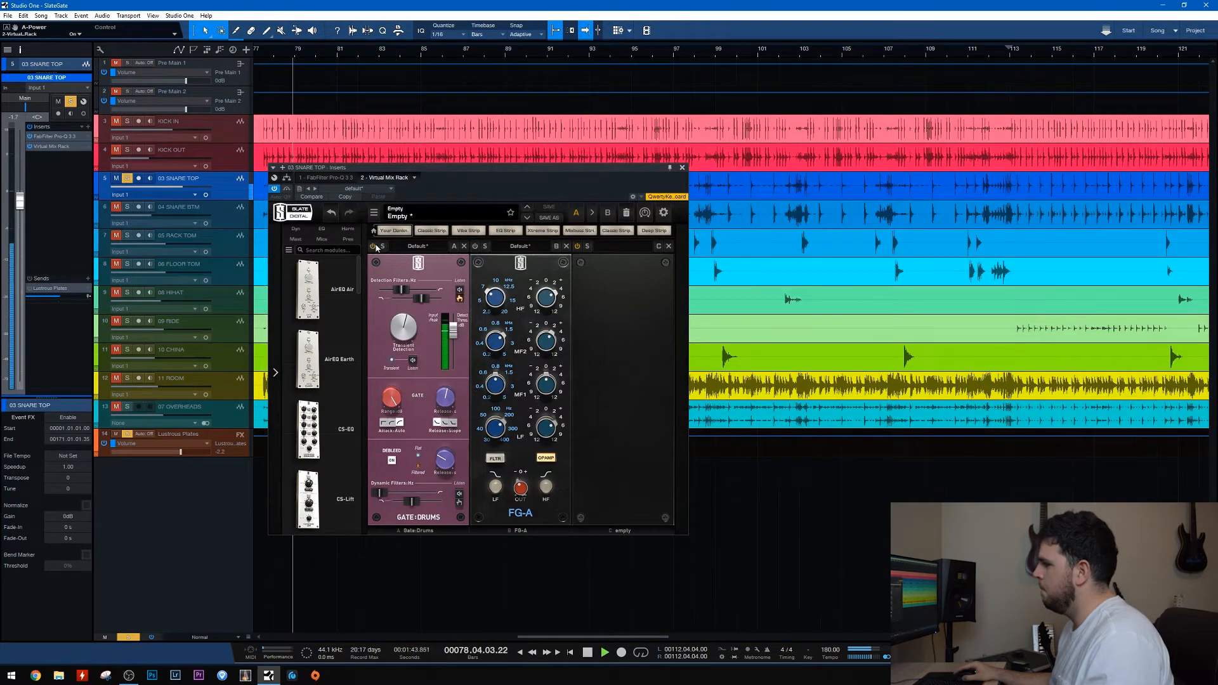
pyautogui.click(375, 247)
pyautogui.press('space')
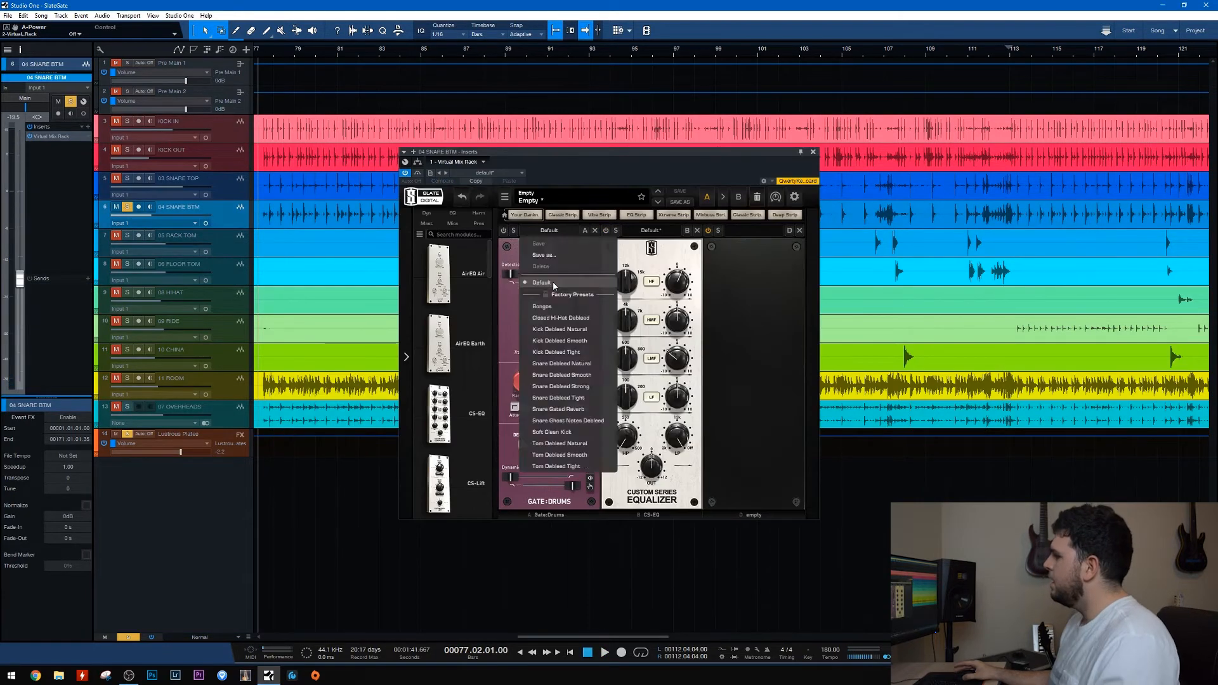
# Load the Default preset in the 04 SNARE BTM gate and play the track with the gate bypassed before reactivating it.
pyautogui.click(553, 285)
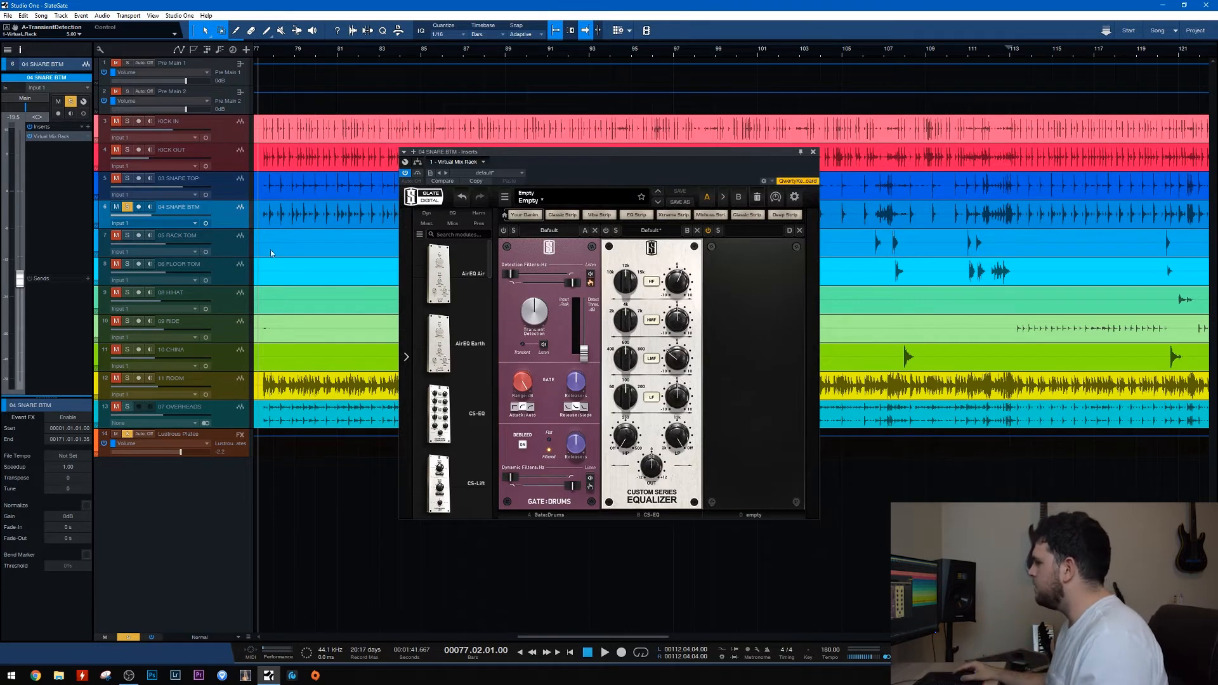
pyautogui.click(505, 231)
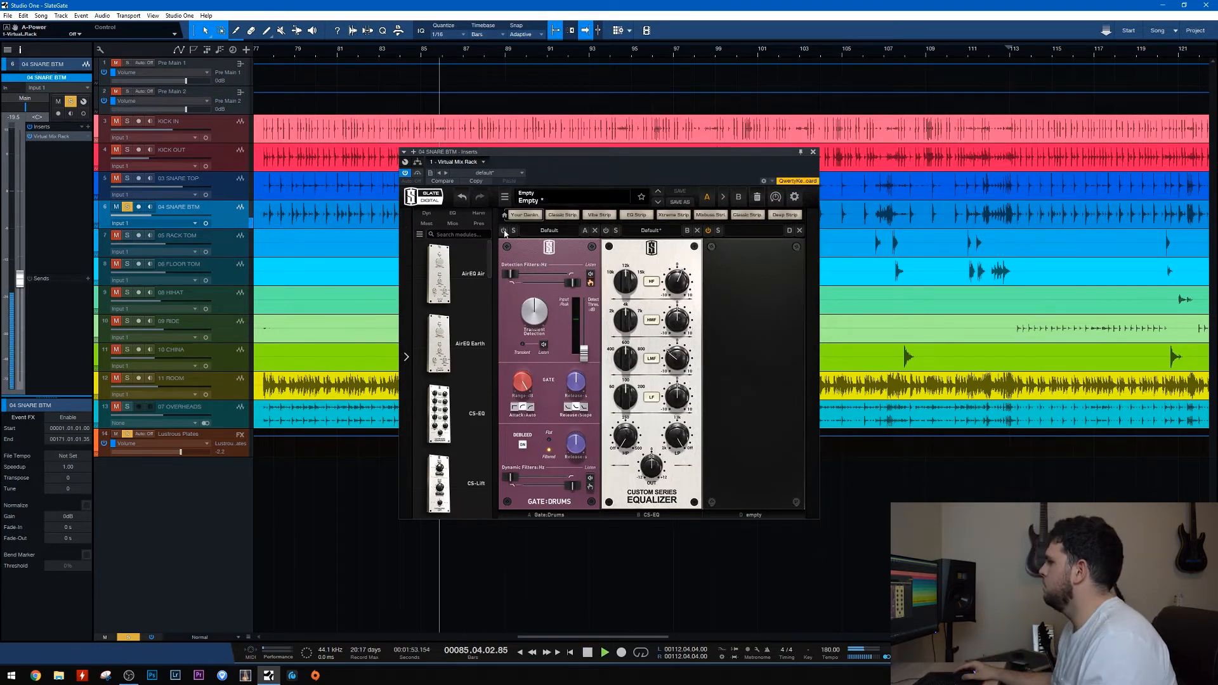
pyautogui.click(505, 231)
# Raise the bottom-snare gate's detection high-pass filter and set transient detection to about 5.78, threshold to about -25.5 dB and release to about 213 ms.
pyautogui.moveTo(511, 274); pyautogui.dragTo(533, 280)
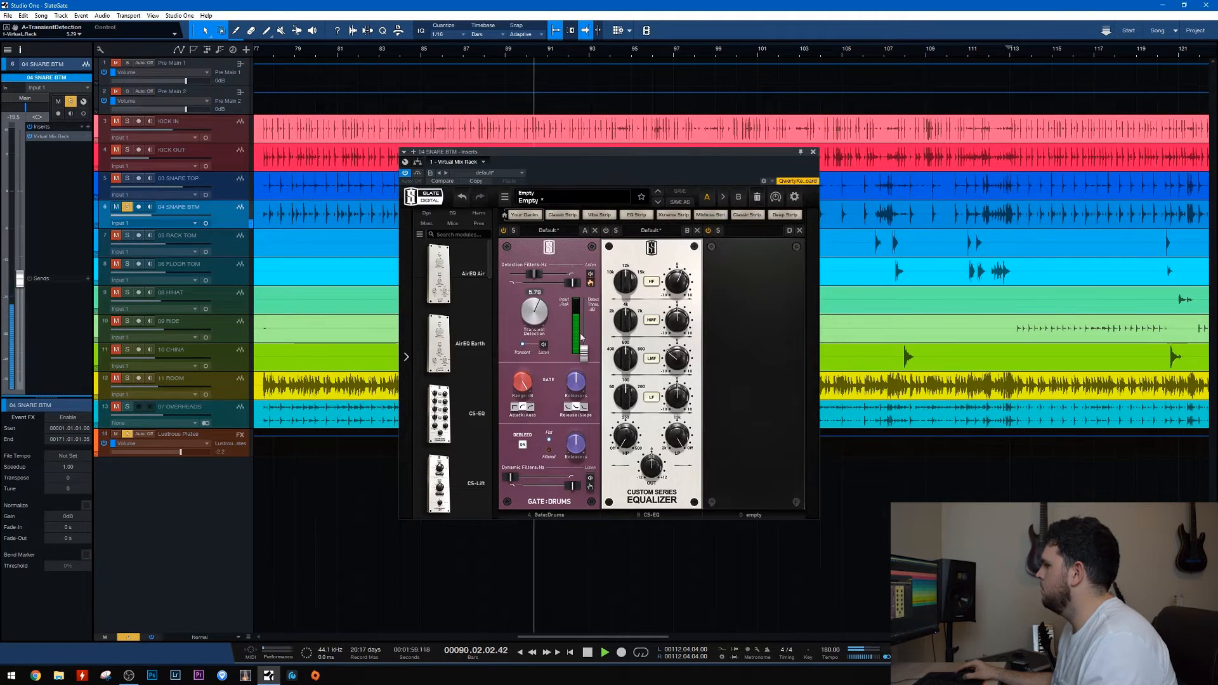
pyautogui.moveTo(584, 353); pyautogui.dragTo(590, 307)
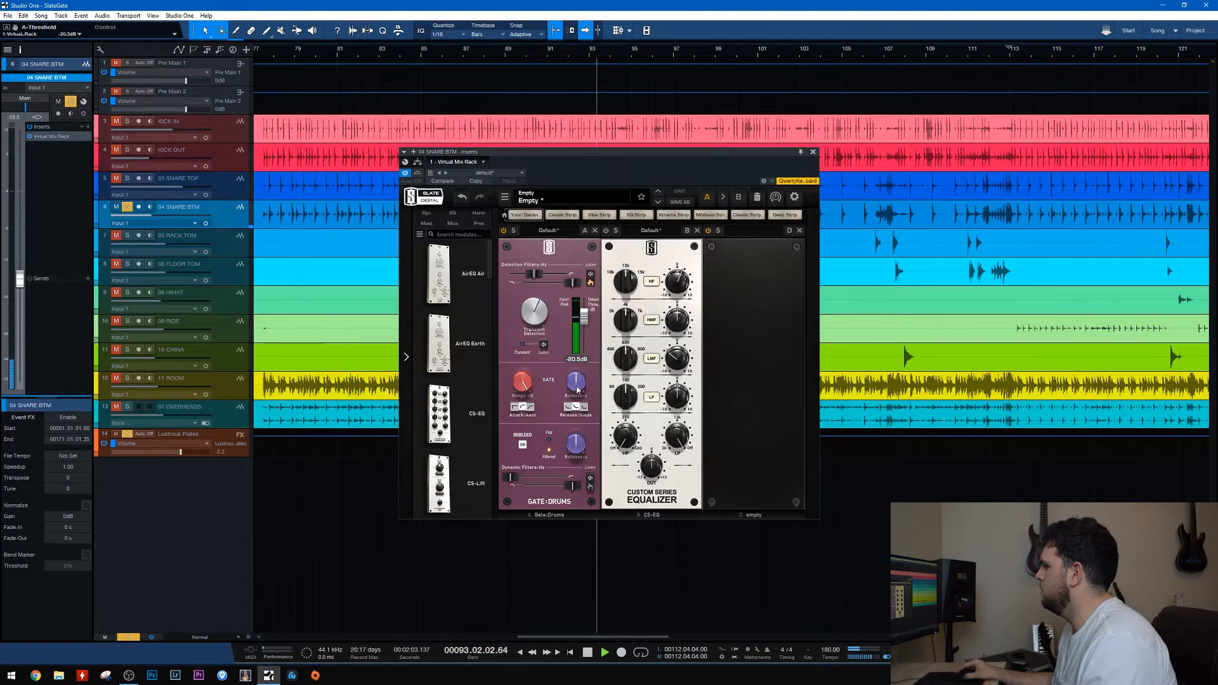
pyautogui.moveTo(577, 387); pyautogui.dragTo(578, 394)
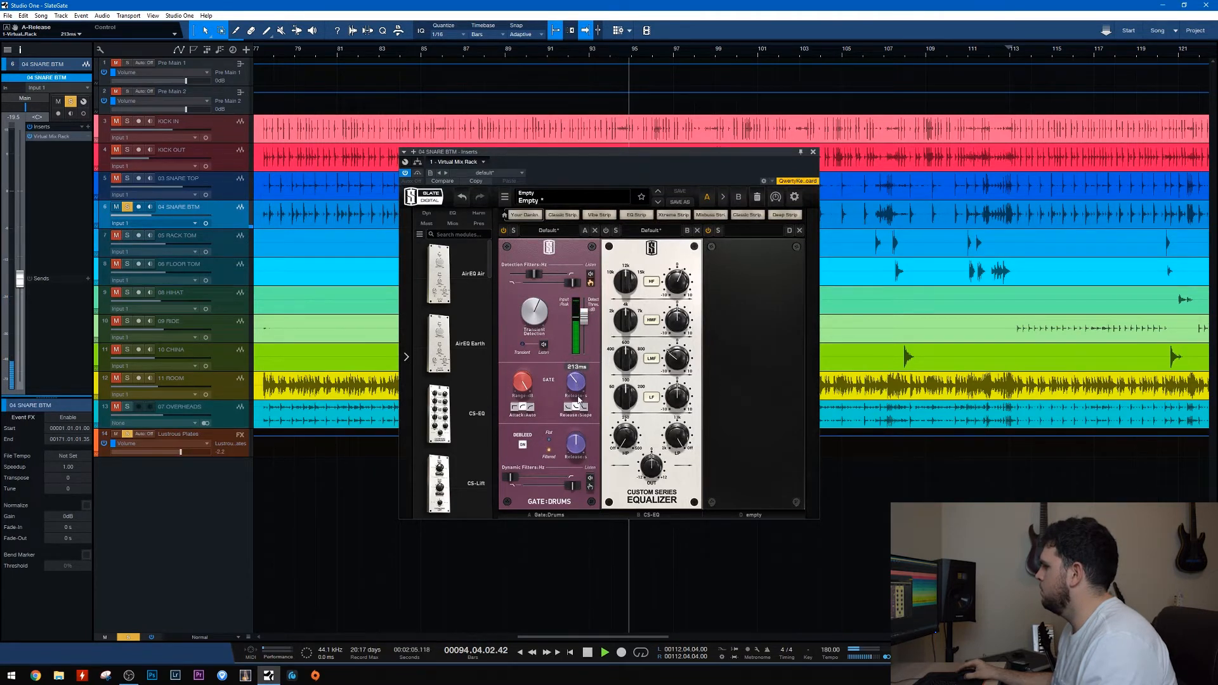
pyautogui.moveTo(591, 318); pyautogui.dragTo(587, 323)
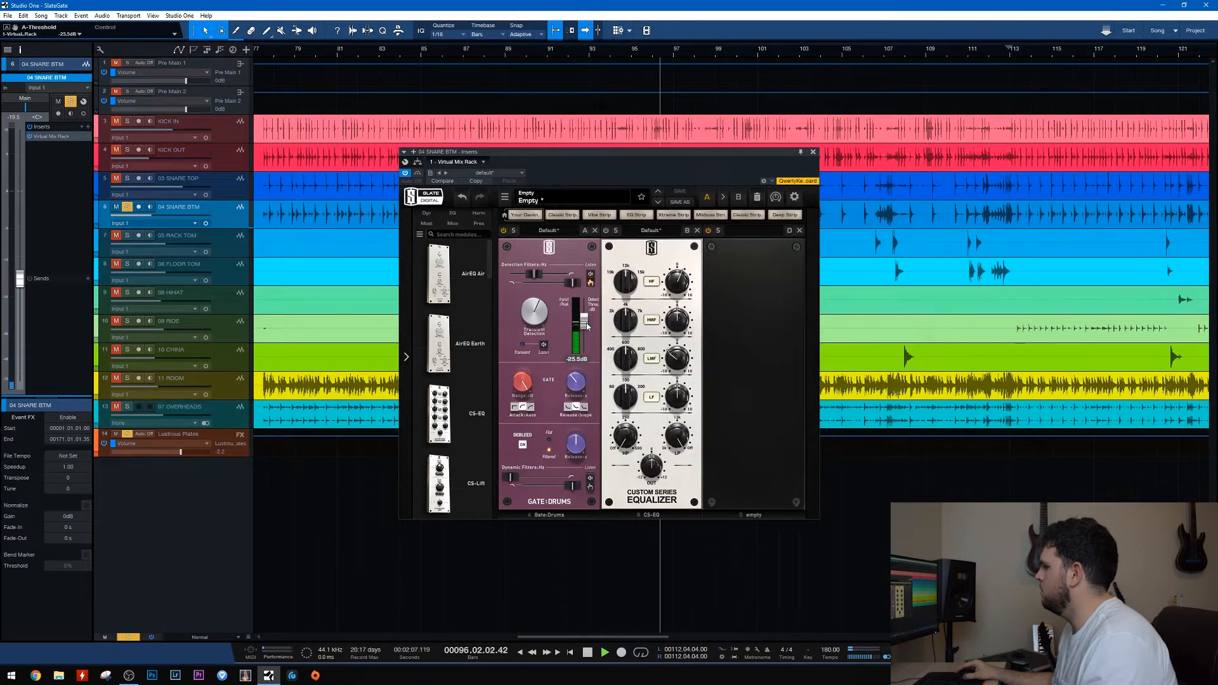
# Replay the bottom snare from an earlier bar and set its gate range to about 10.5 dB.
pyautogui.click(430, 51)
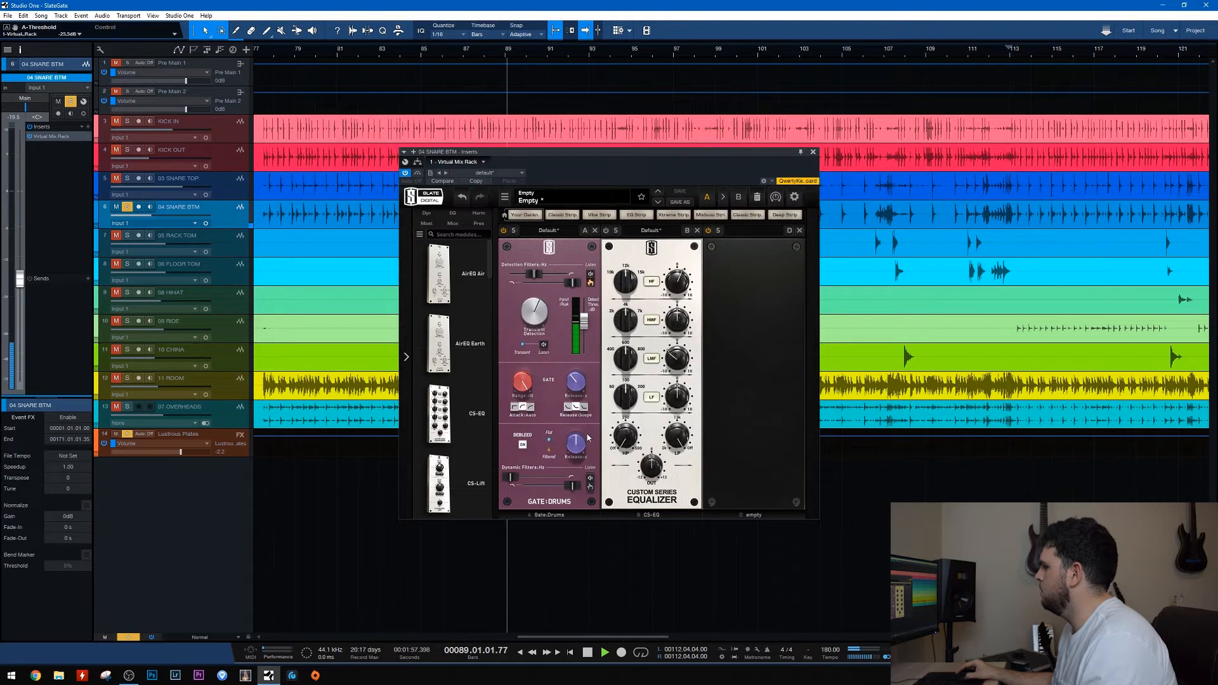
pyautogui.moveTo(525, 387); pyautogui.dragTo(527, 445)
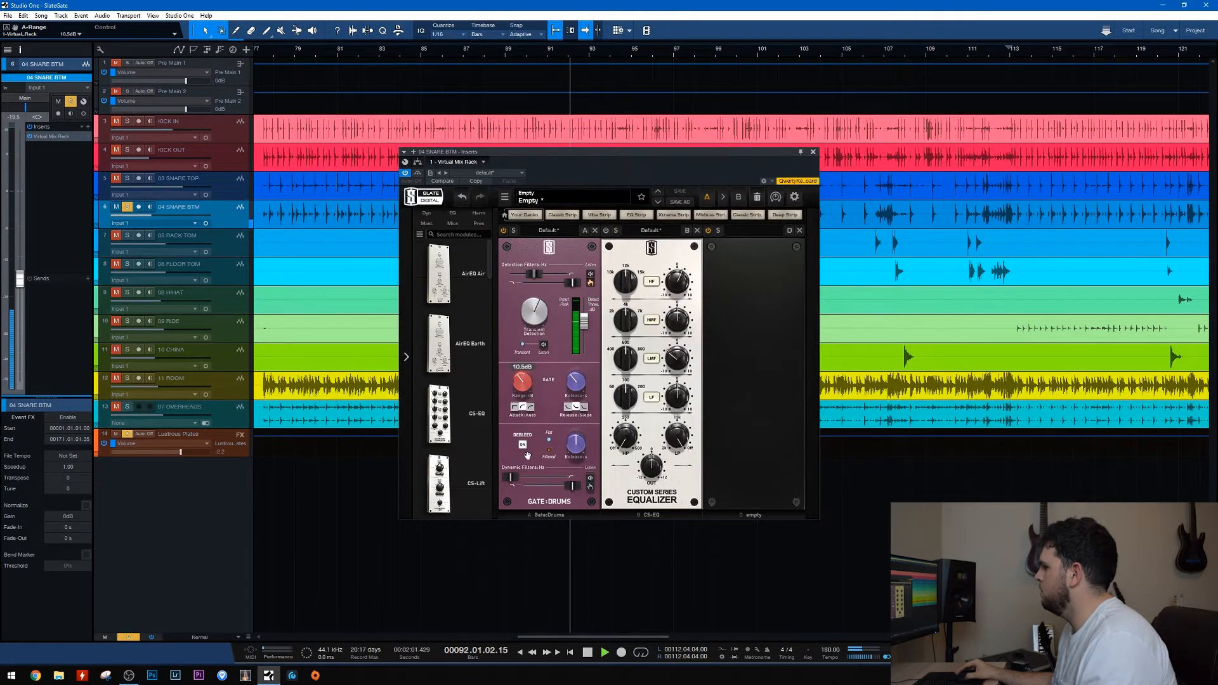
# Set the bottom-snare gate's release slope to 100% Exp and replay the track from around bar 93.
pyautogui.click(574, 407)
pyautogui.click(569, 416)
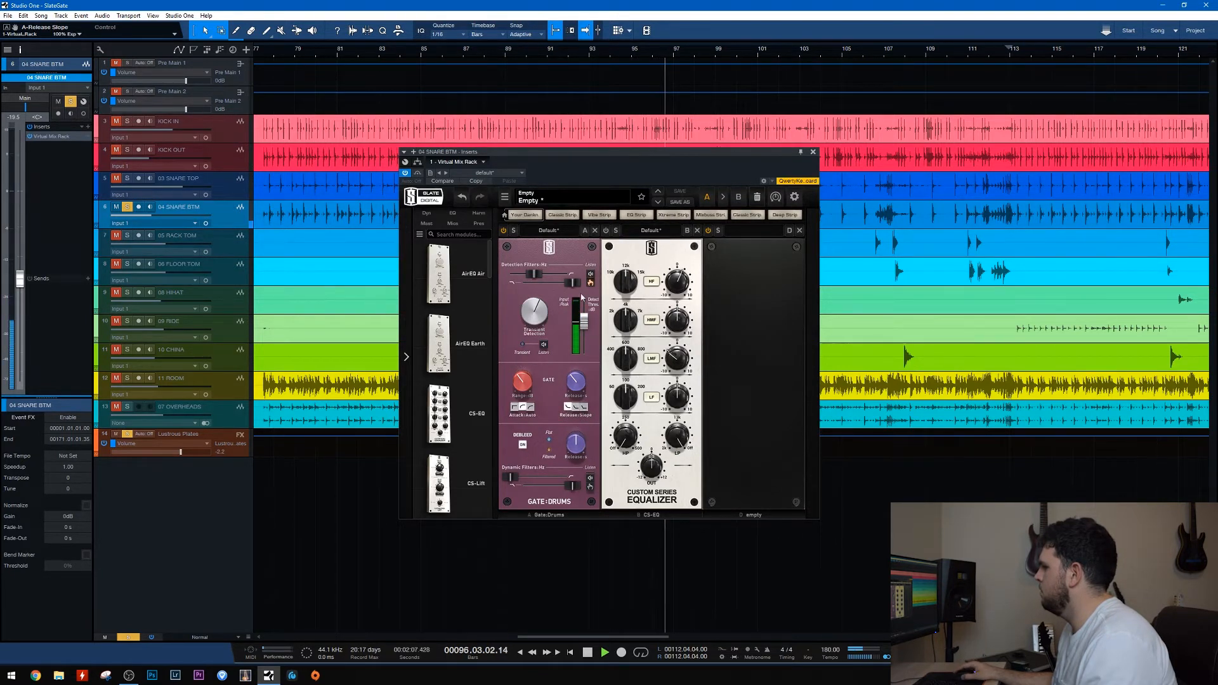
pyautogui.click(607, 48)
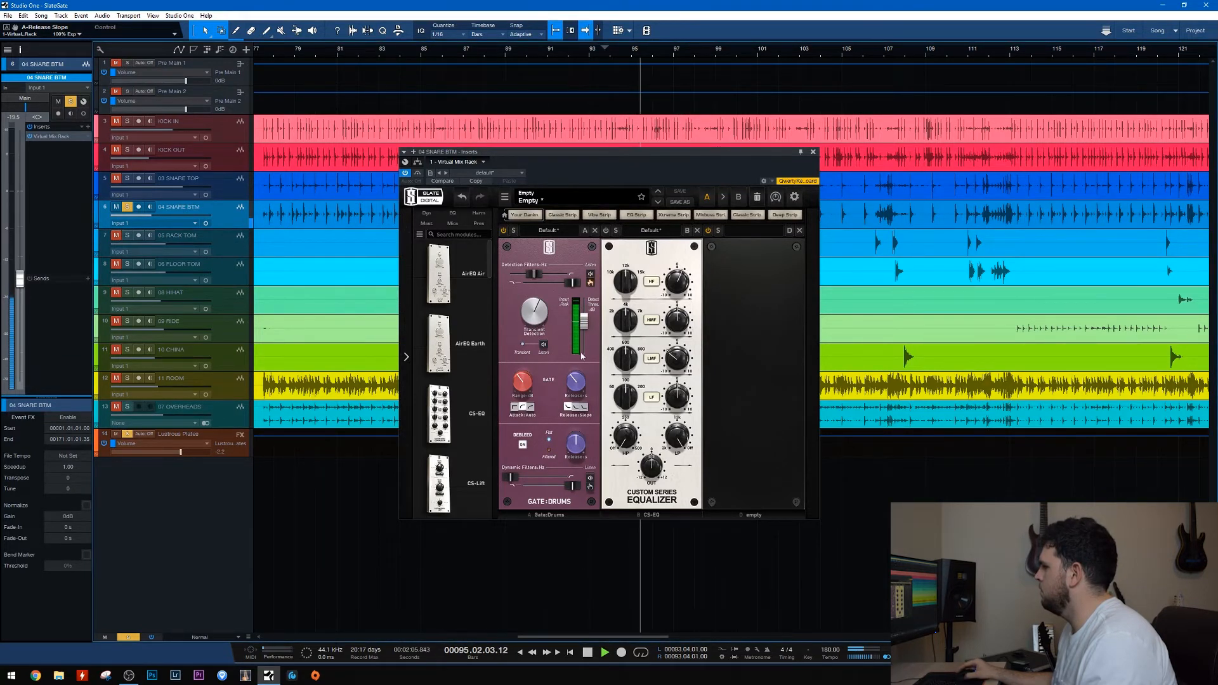
# Lengthen the bottom-snare gate's release and try its debleed section with the dynamic filter.
pyautogui.click(582, 382)
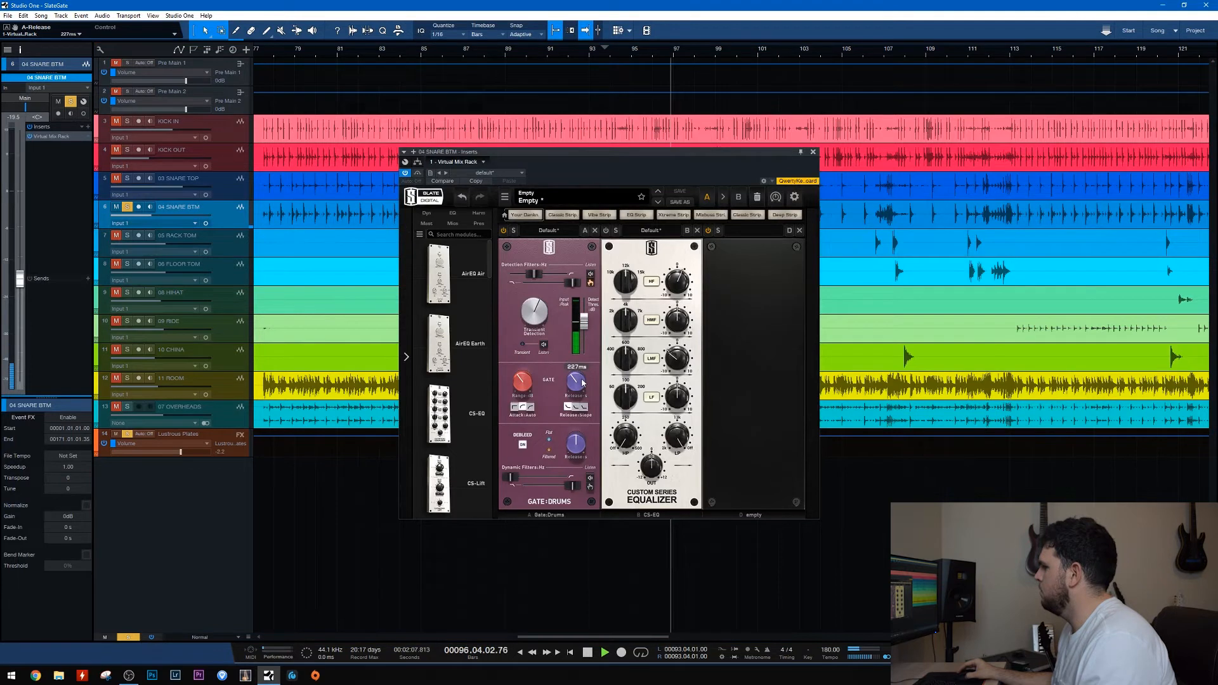
pyautogui.click(521, 445)
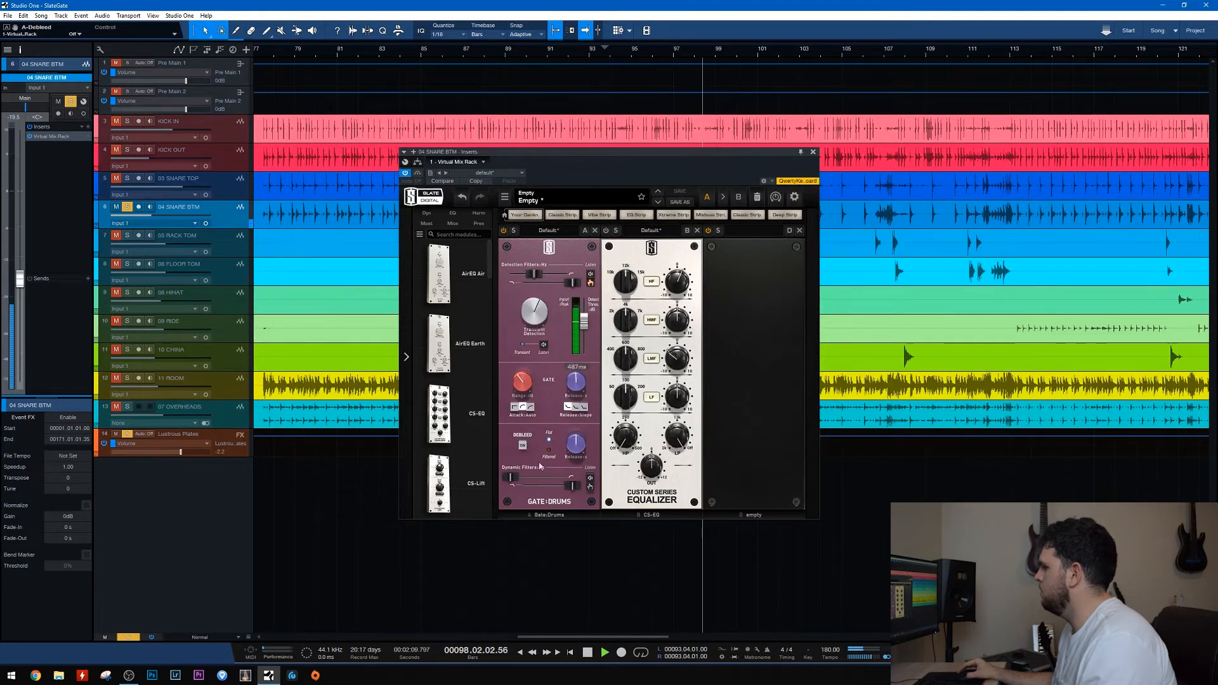
pyautogui.moveTo(569, 486); pyautogui.dragTo(566, 489)
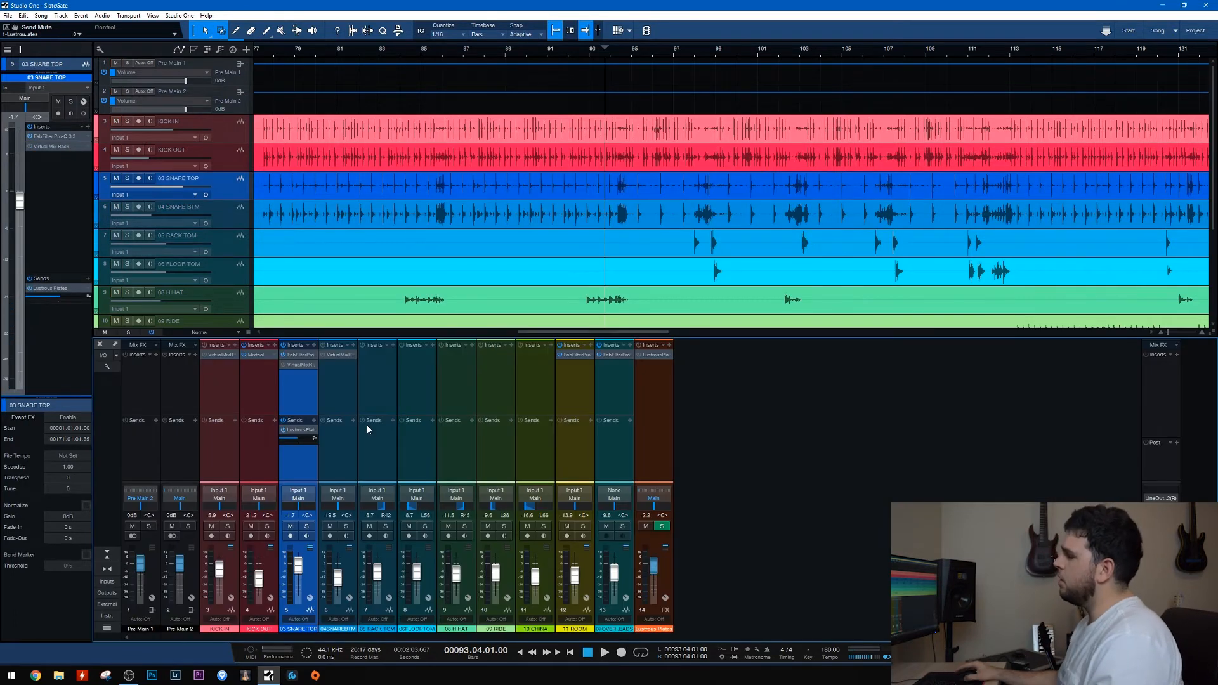
# Play the full drum mix and audition 03 SNARE TOP and 04 SNARE BTM soloed together before clearing the solos.
pyautogui.scroll(-3, 427, 235)
pyautogui.press('space')
pyautogui.scroll(3, 368, 211)
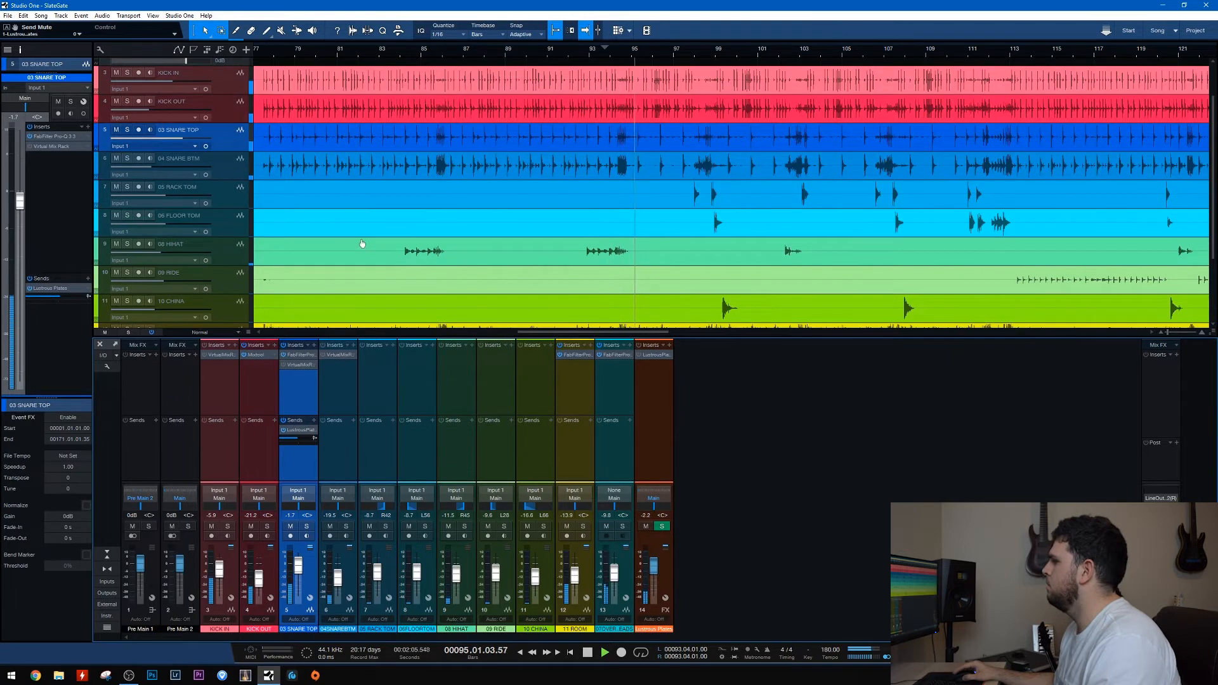
pyautogui.scroll(1, 285, 285)
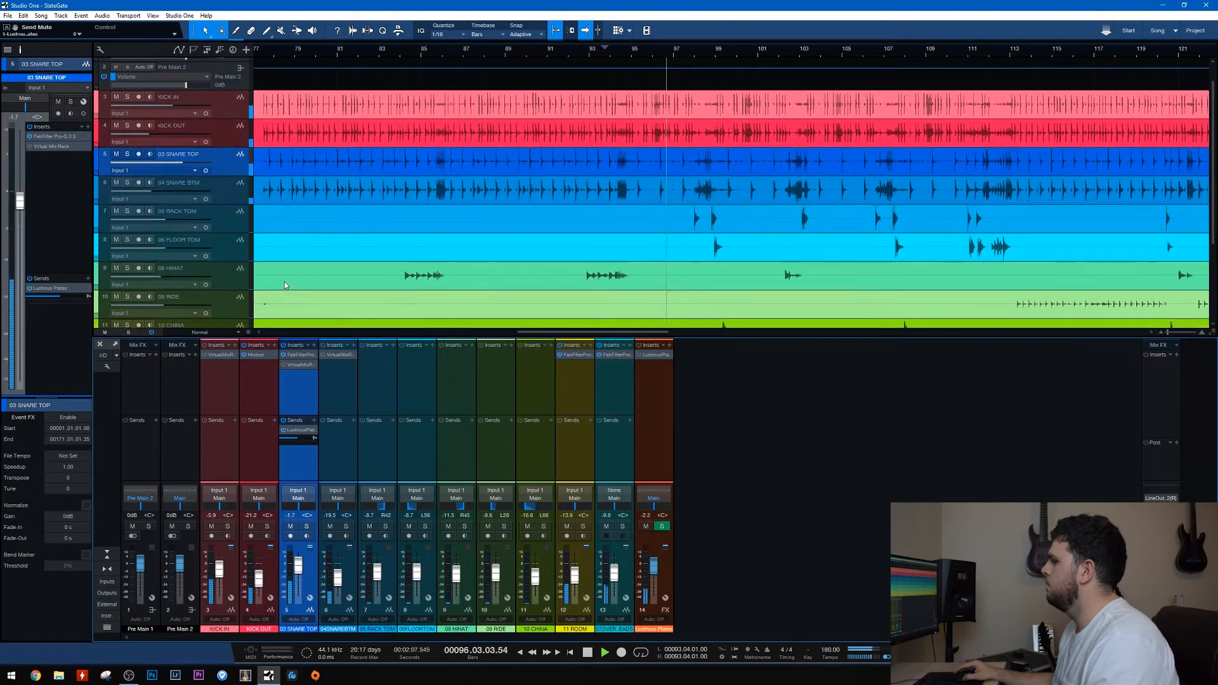
pyautogui.click(127, 155)
pyautogui.click(127, 183)
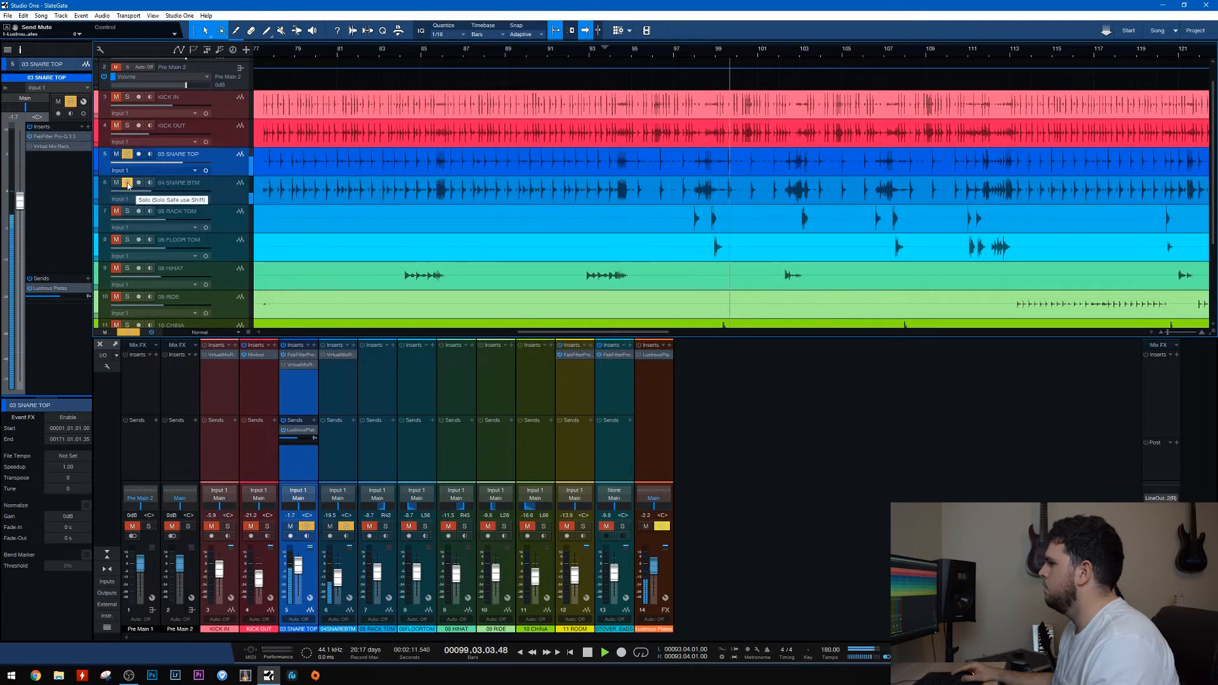
pyautogui.click(128, 332)
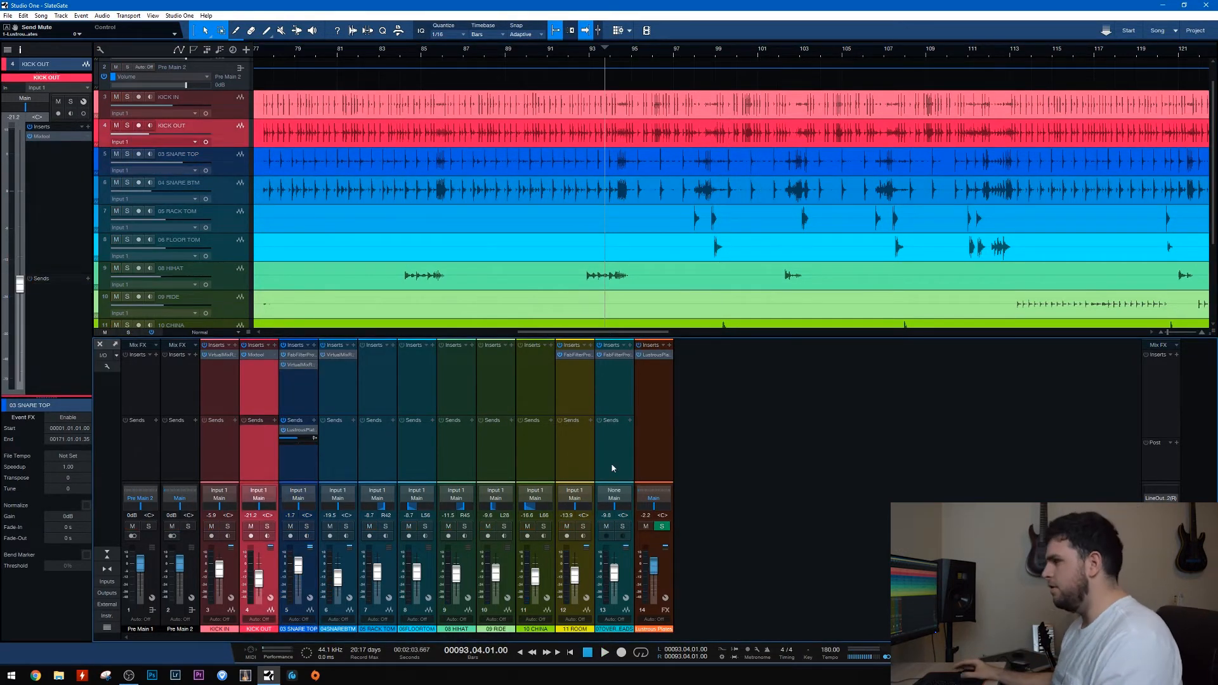
pyautogui.press('space')
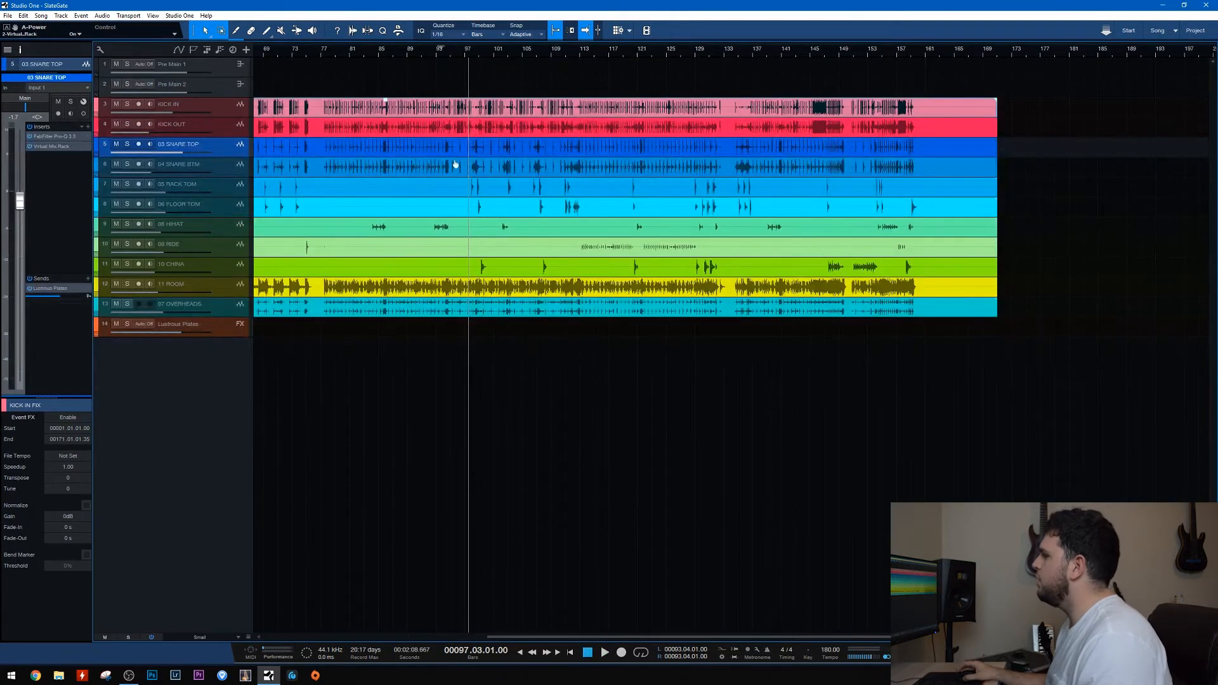
# Play the full mix around bar 98 to check the snare fill.
pyautogui.scroll(5, 455, 165)
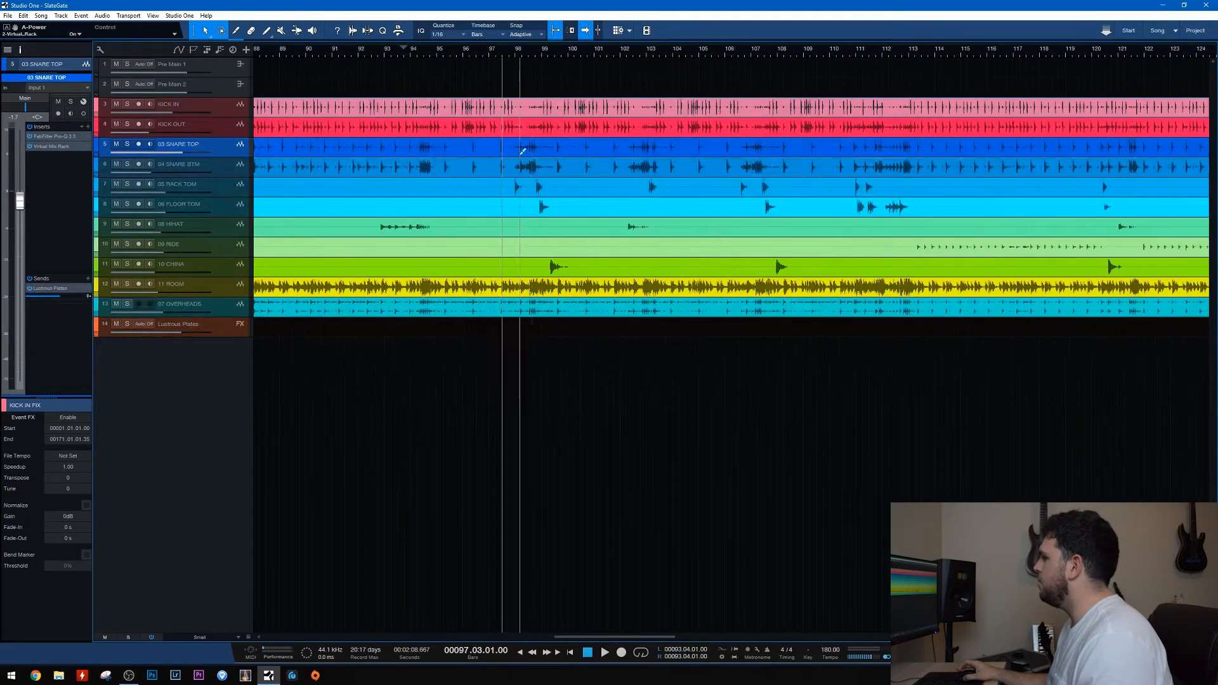
pyautogui.press('space')
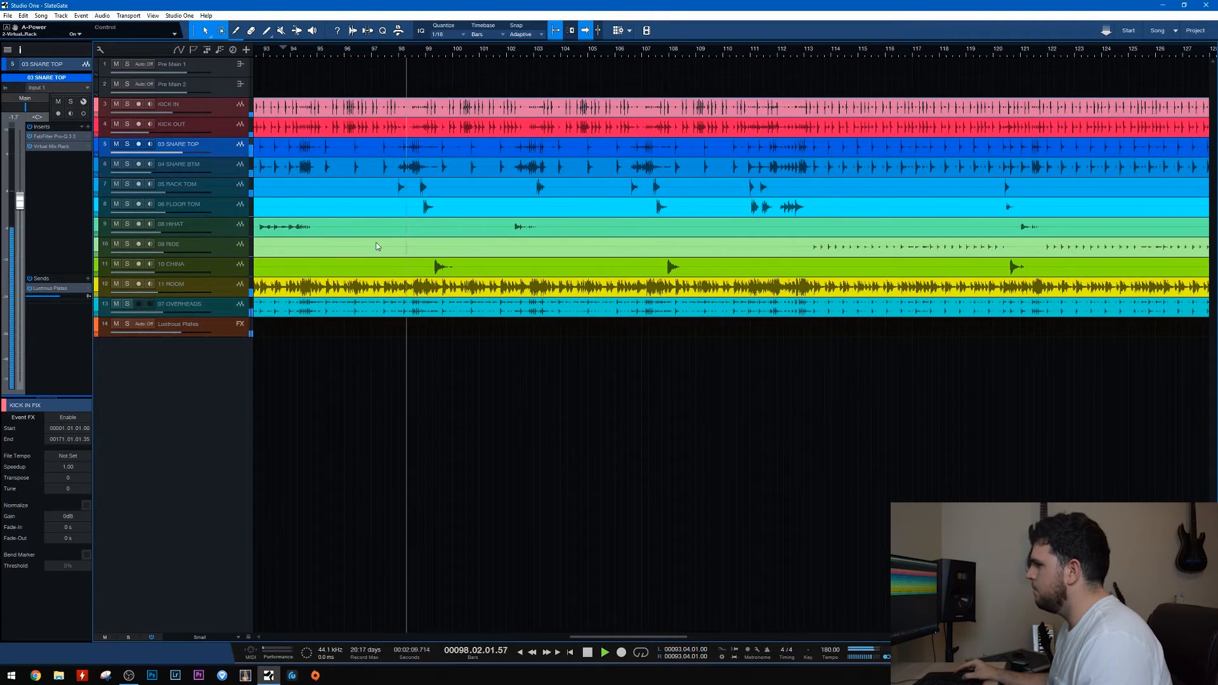
pyautogui.press('space')
# Solo 03 SNARE TOP and play its fill from just before bar 98.
pyautogui.scroll(4, 403, 147)
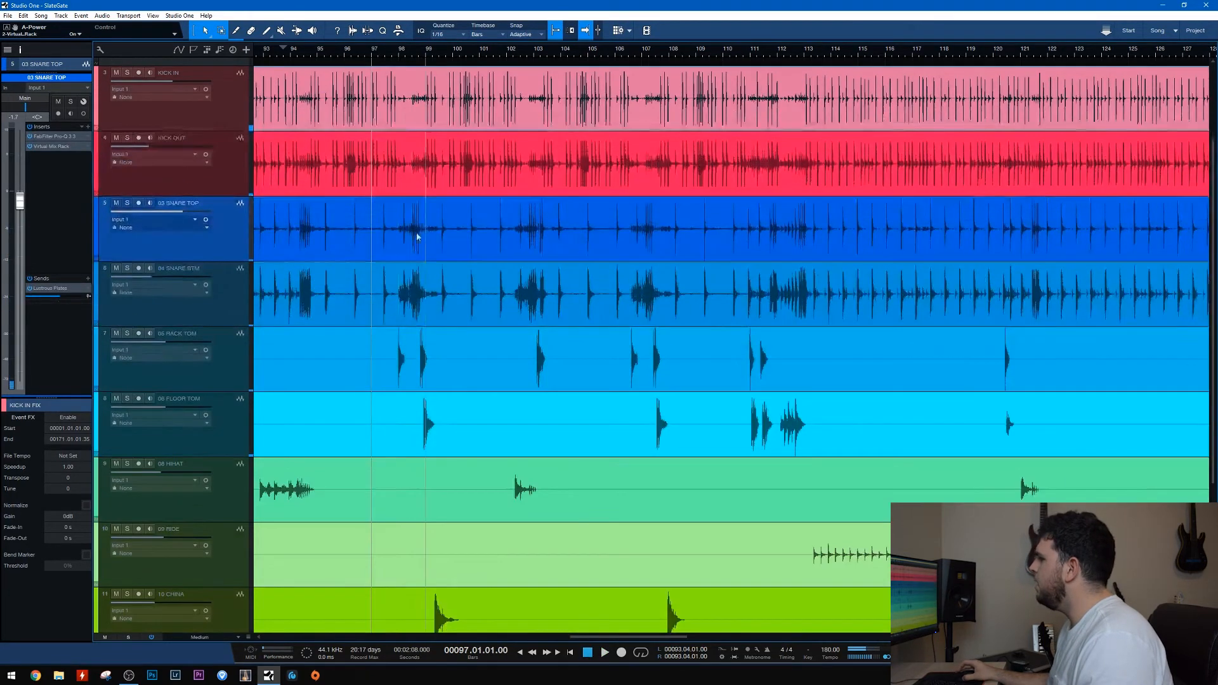
pyautogui.scroll(4, 410, 239)
pyautogui.scroll(4, 409, 223)
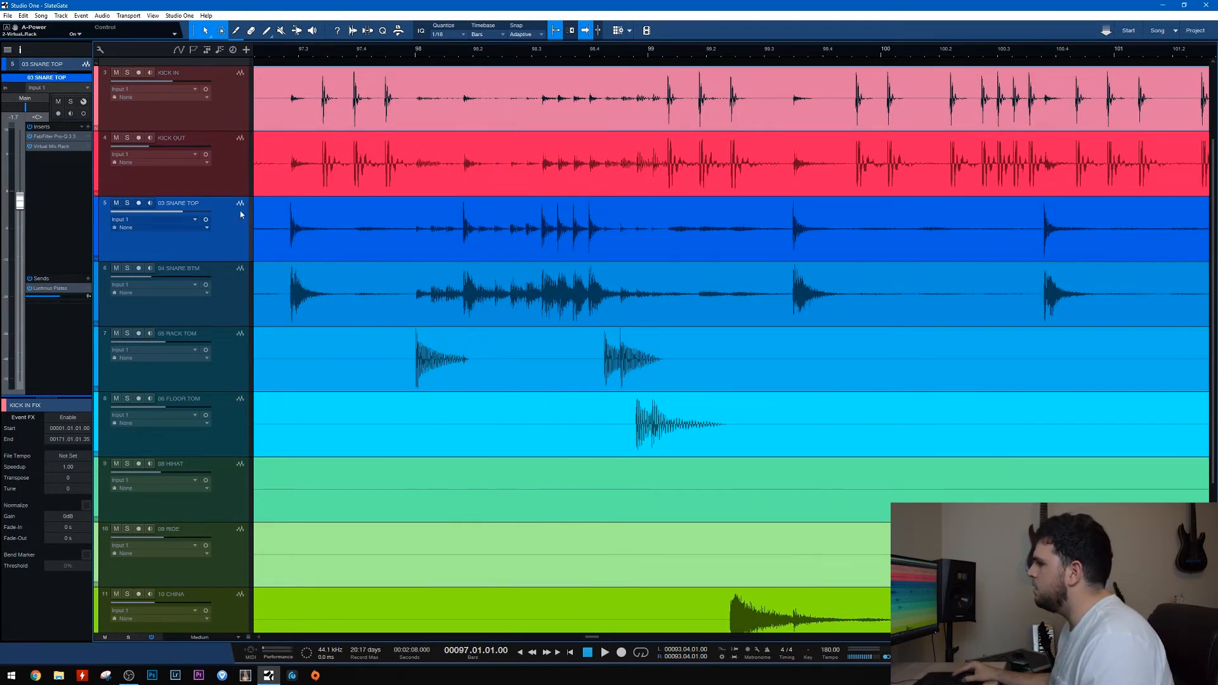
pyautogui.click(128, 203)
pyautogui.doubleClick(375, 47)
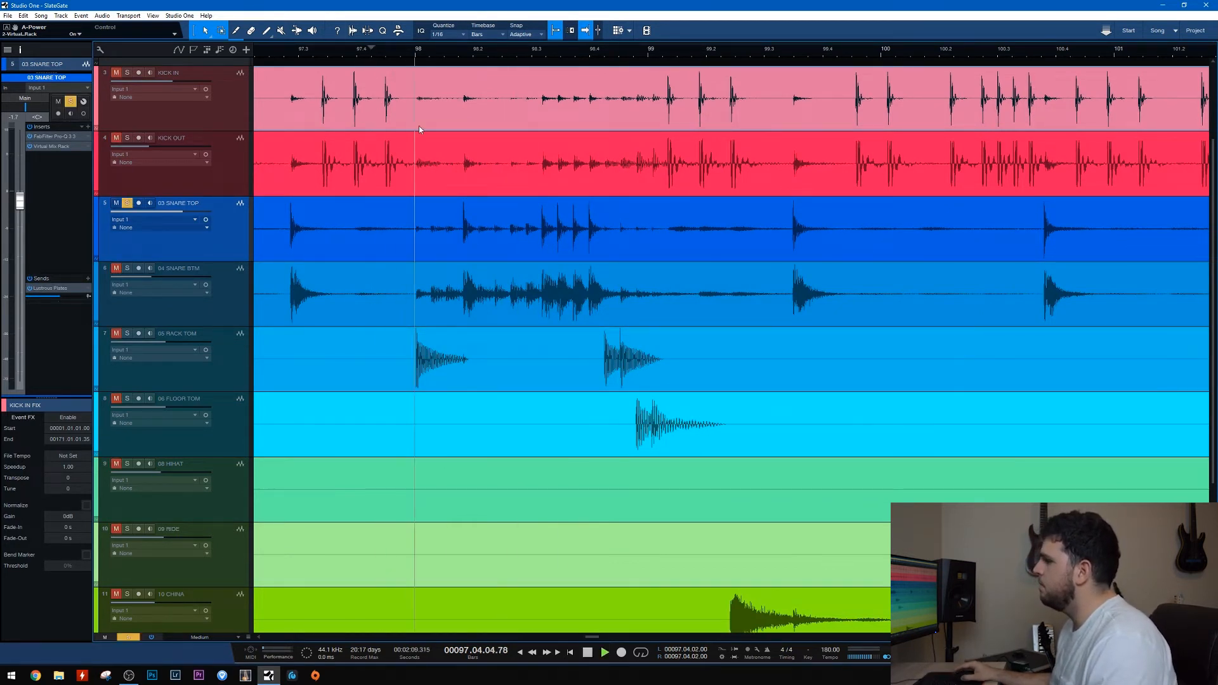
pyautogui.press('space')
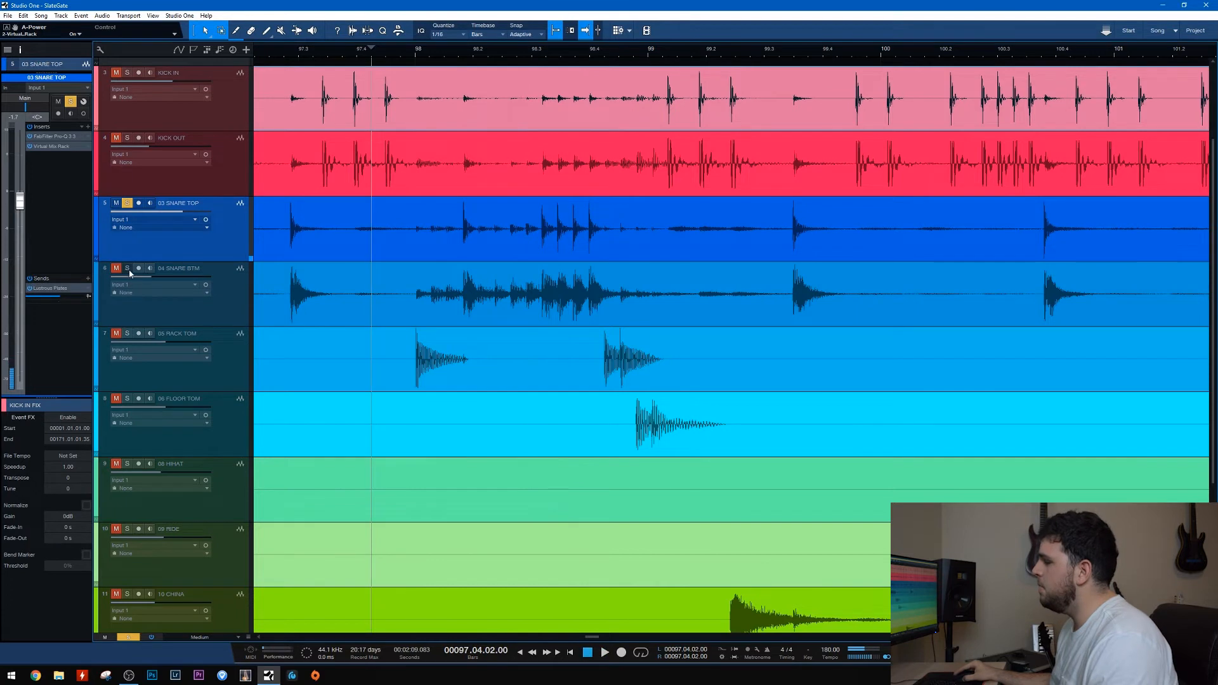
# Play the same fill with 04 SNARE BTM soloed and return the solo to 03 SNARE TOP.
pyautogui.press('space')
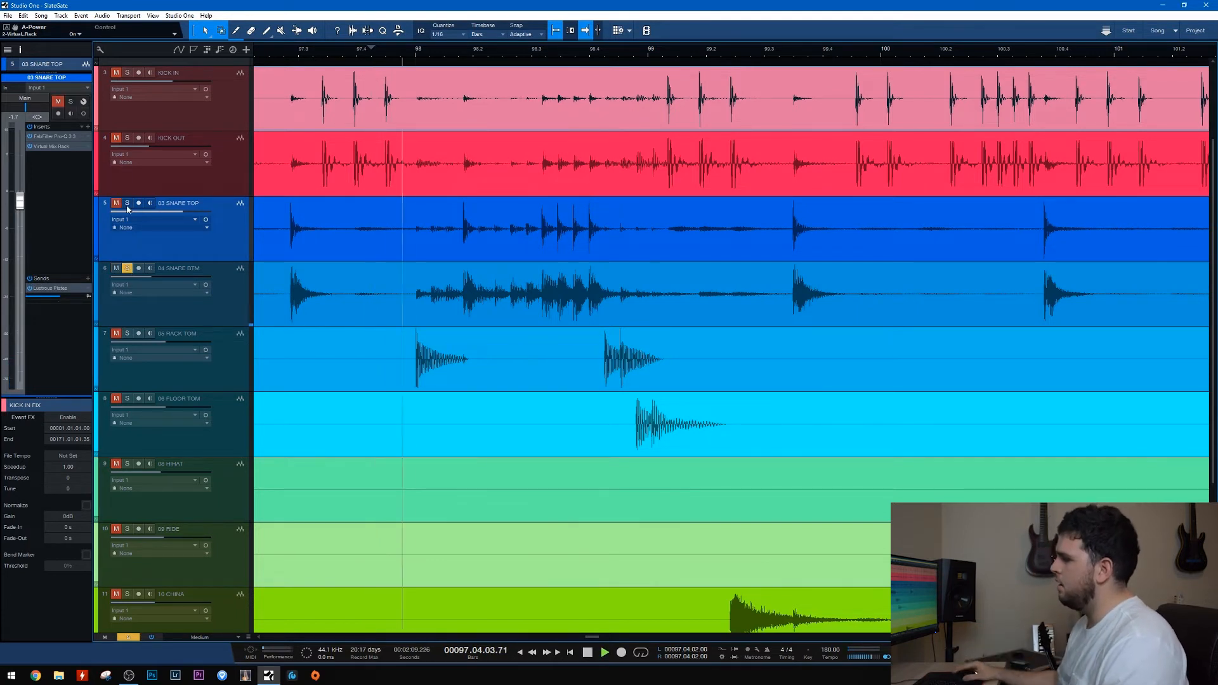
pyautogui.press('space')
pyautogui.click(128, 269)
pyautogui.click(128, 204)
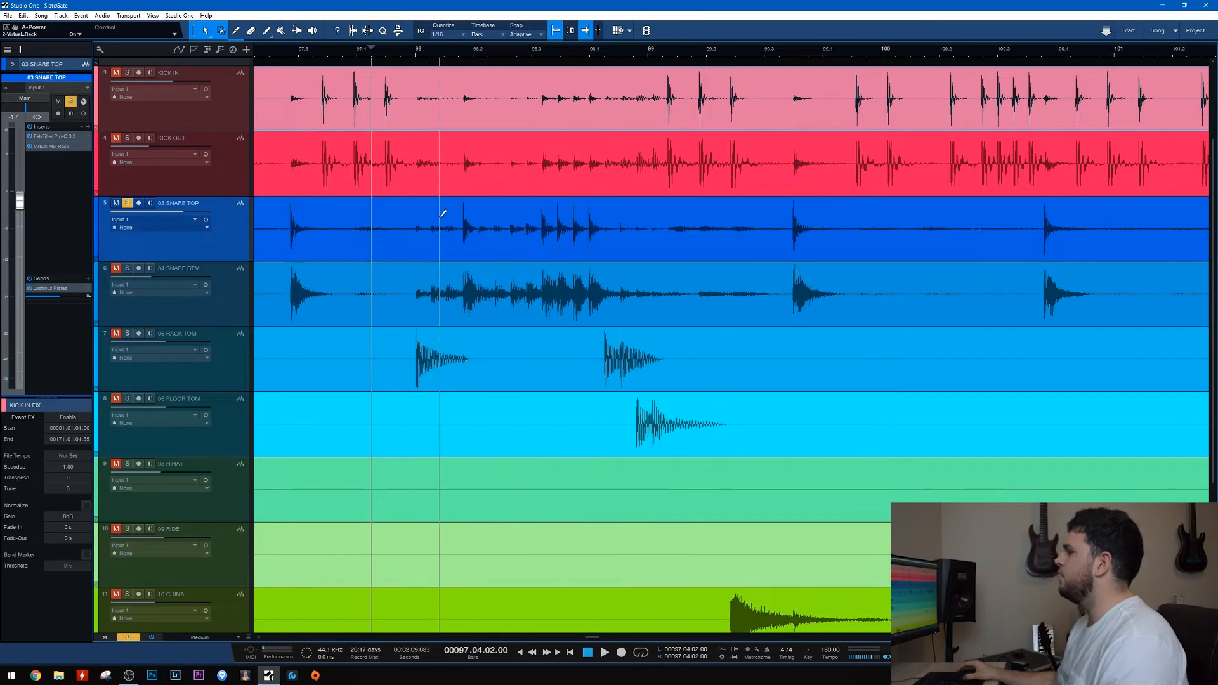
pyautogui.press('w')
pyautogui.press('w')
pyautogui.hscroll(2, 446, 267)
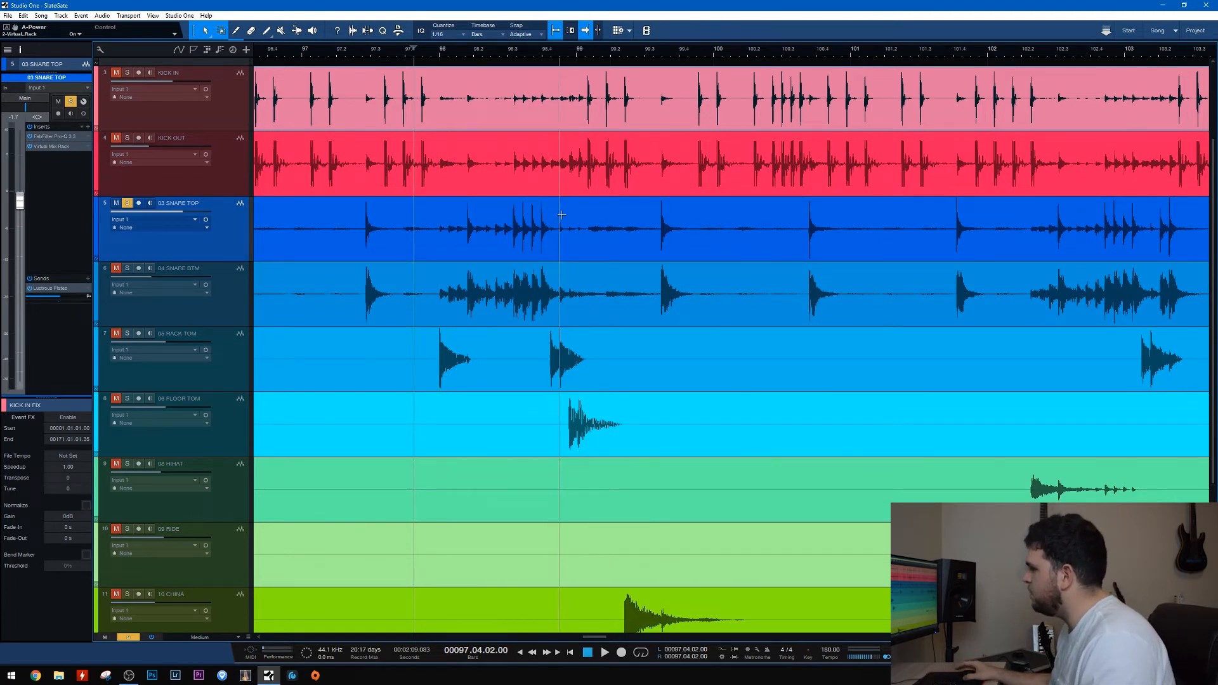
pyautogui.scroll(3, 478, 226)
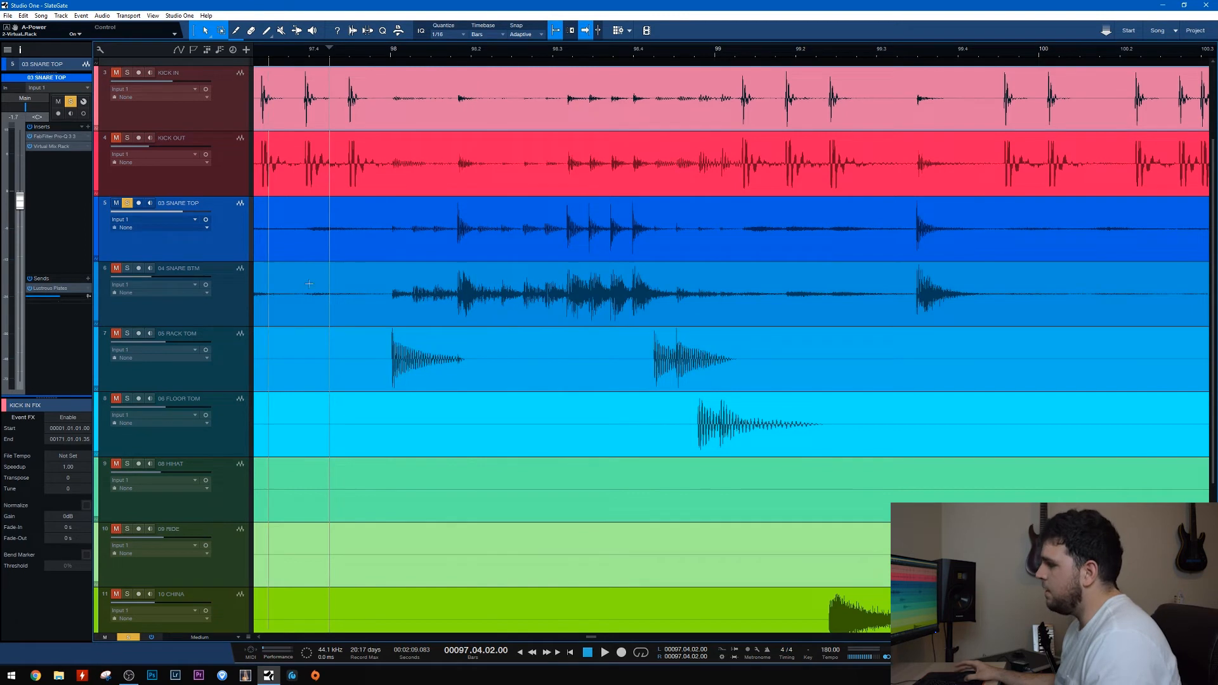
pyautogui.press('space')
# Show the automation lane of 03 SNARE TOP and look up Virtual Mix Rack's A-Power among its automation parameters.
pyautogui.click(96, 259)
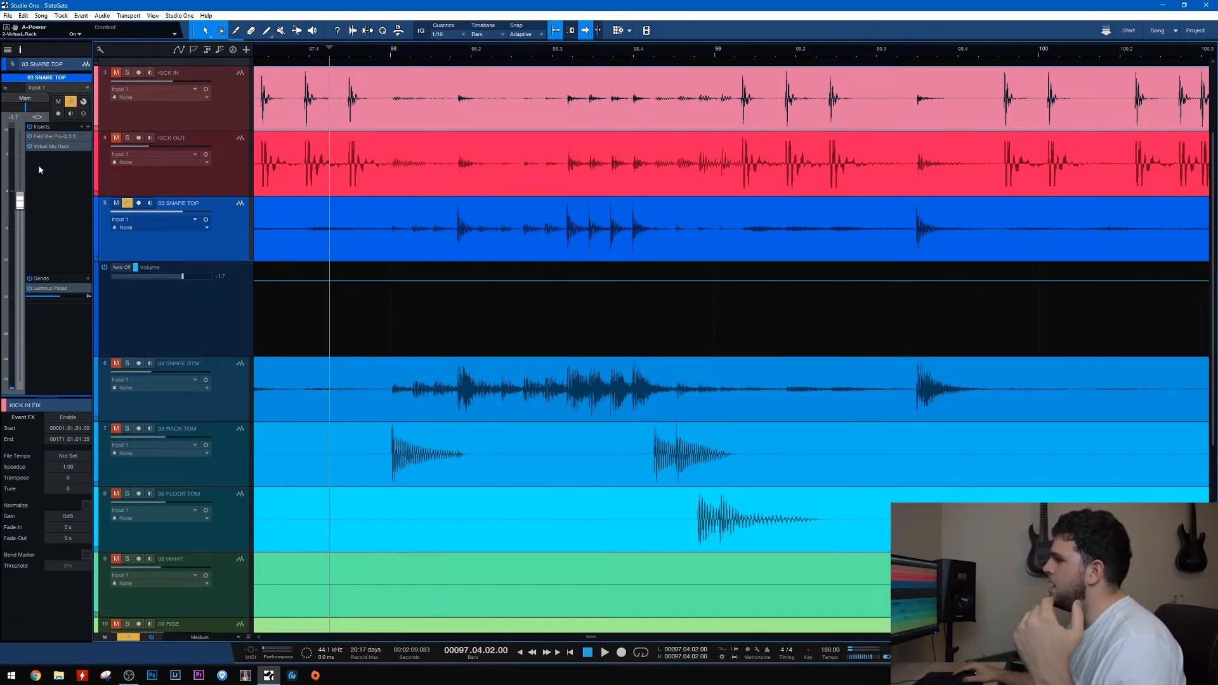
pyautogui.rightClick(226, 338)
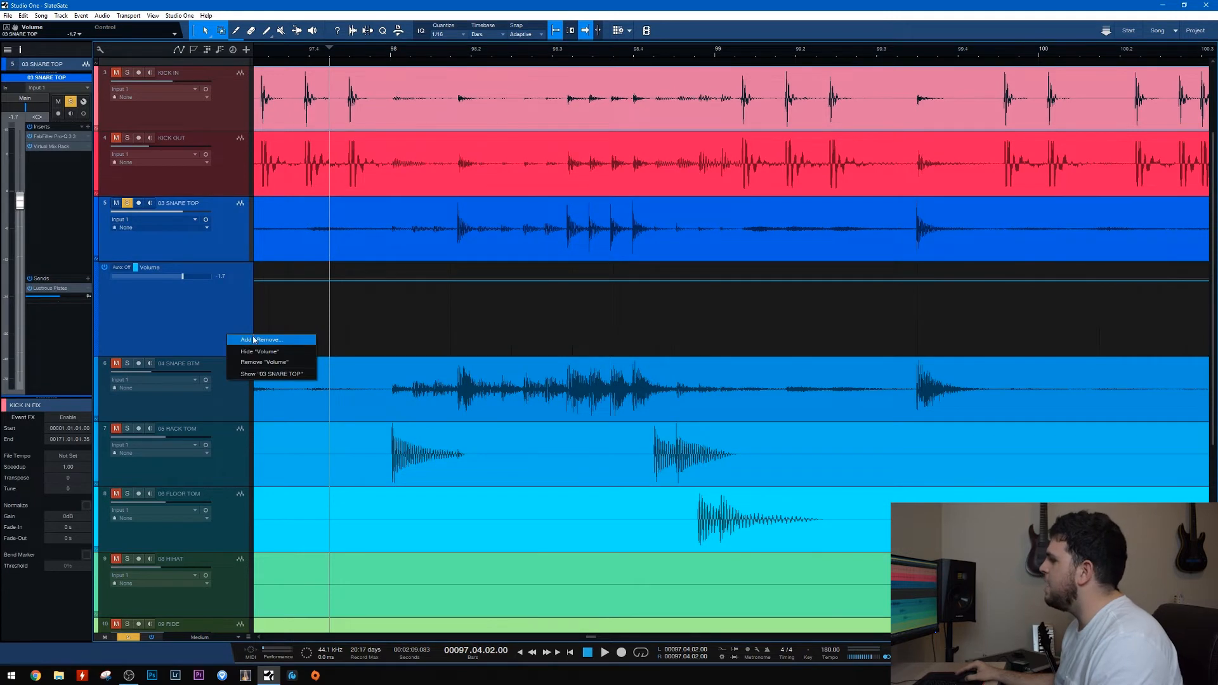
pyautogui.click(254, 340)
pyautogui.click(517, 228)
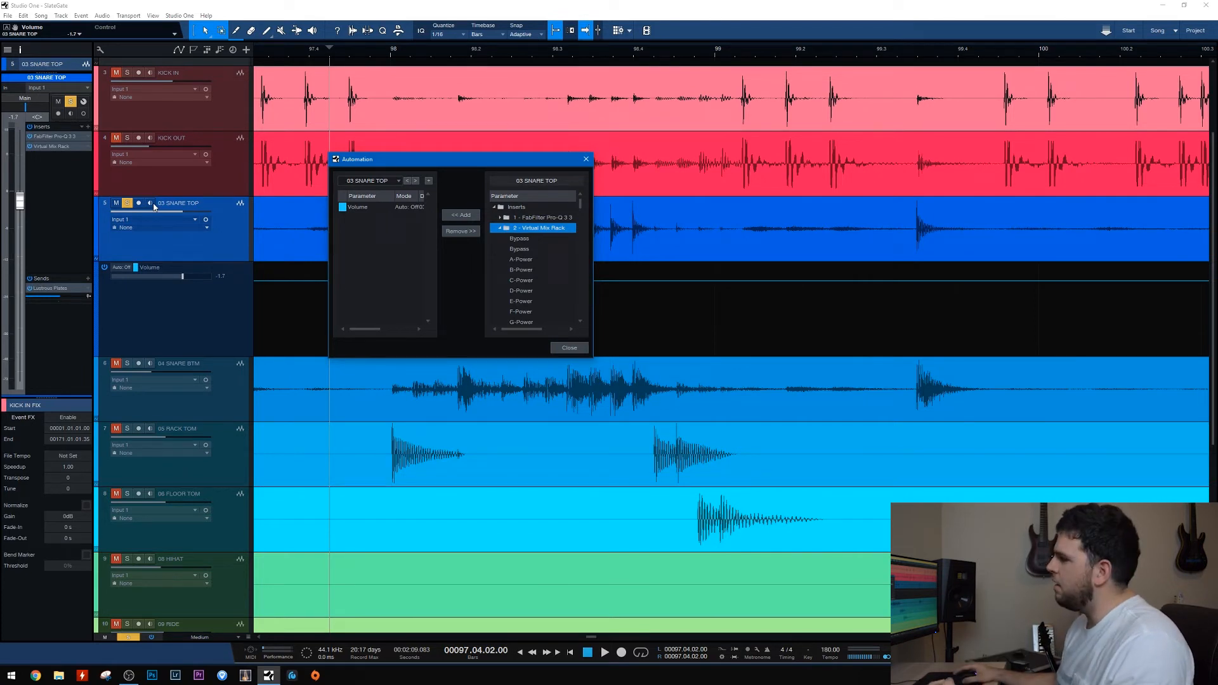
pyautogui.click(525, 261)
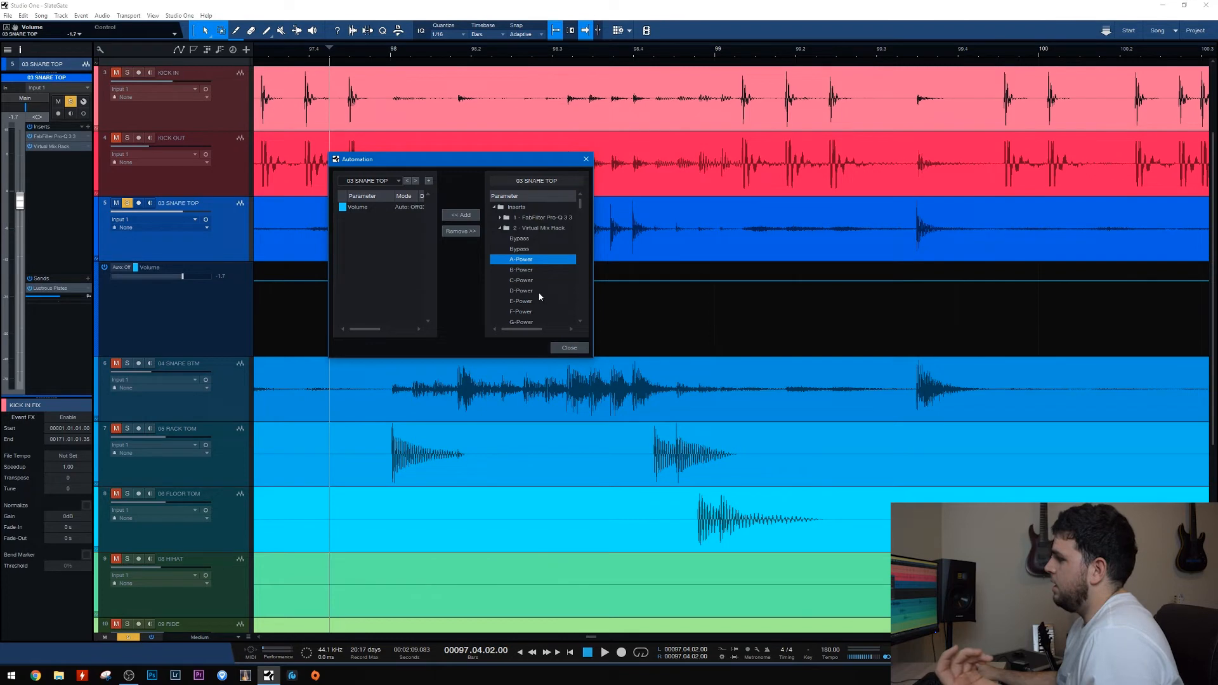
pyautogui.click(569, 348)
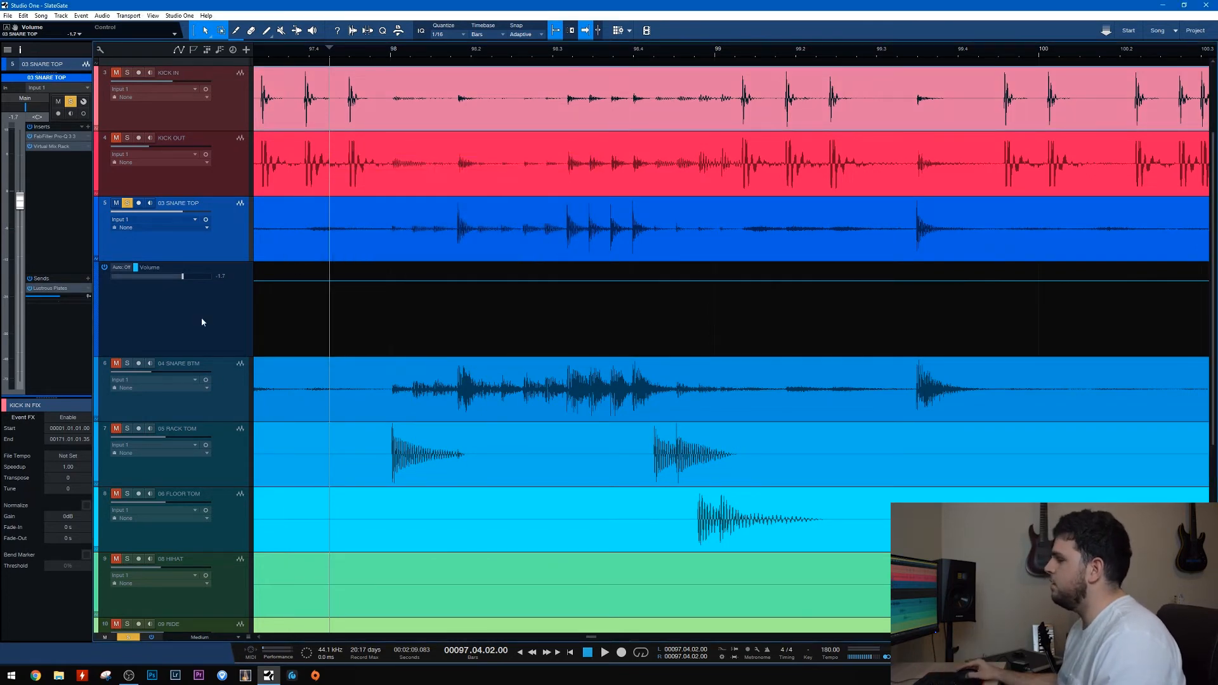
# Open the Virtual Mix Rack on 03 SNARE TOP, play the fill through its Gate Drums module and close the rack.
pyautogui.click(55, 147)
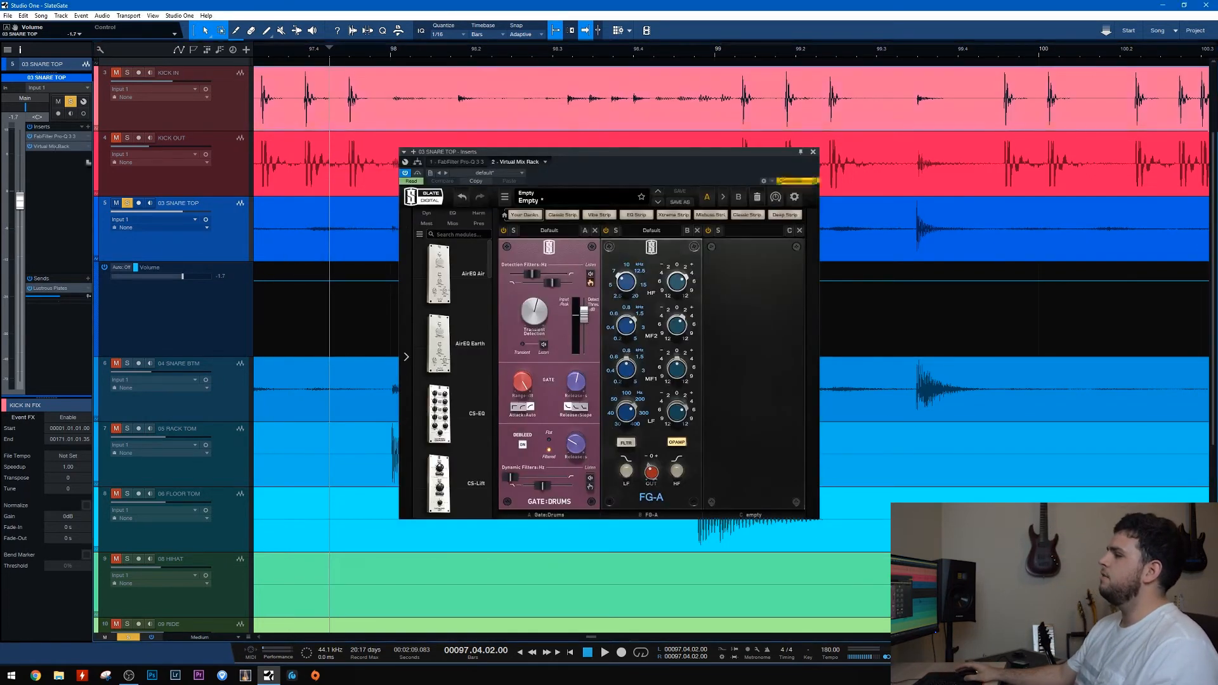
pyautogui.press('space')
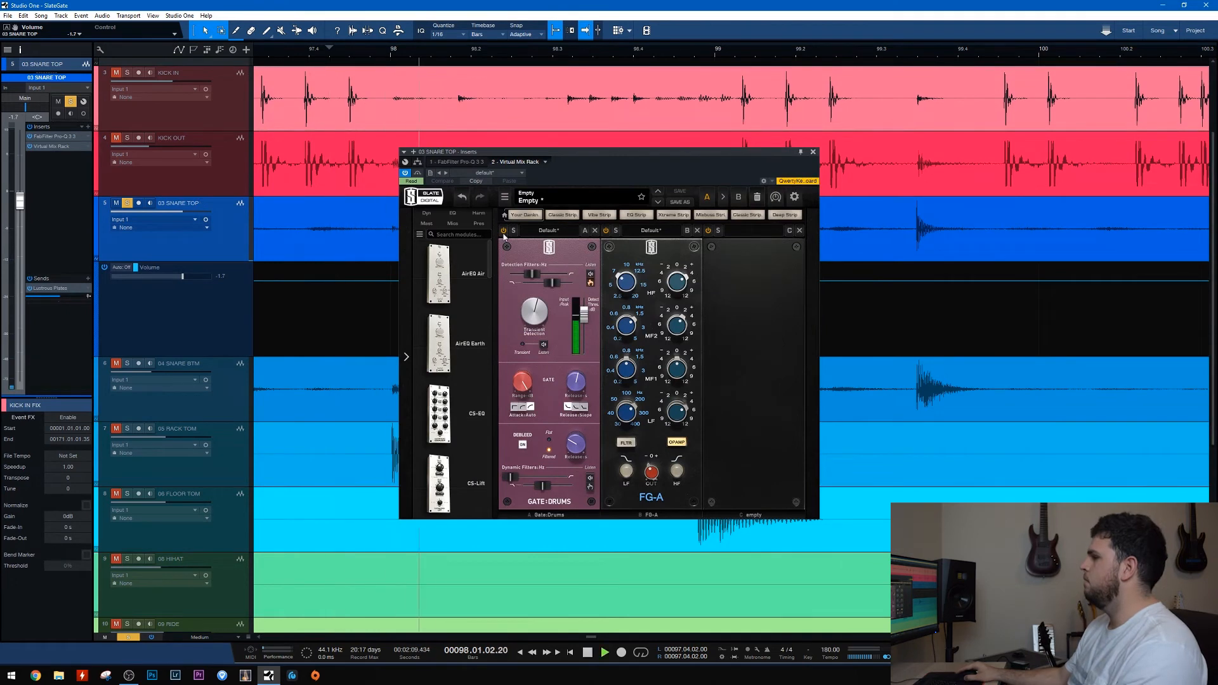
pyautogui.press('space')
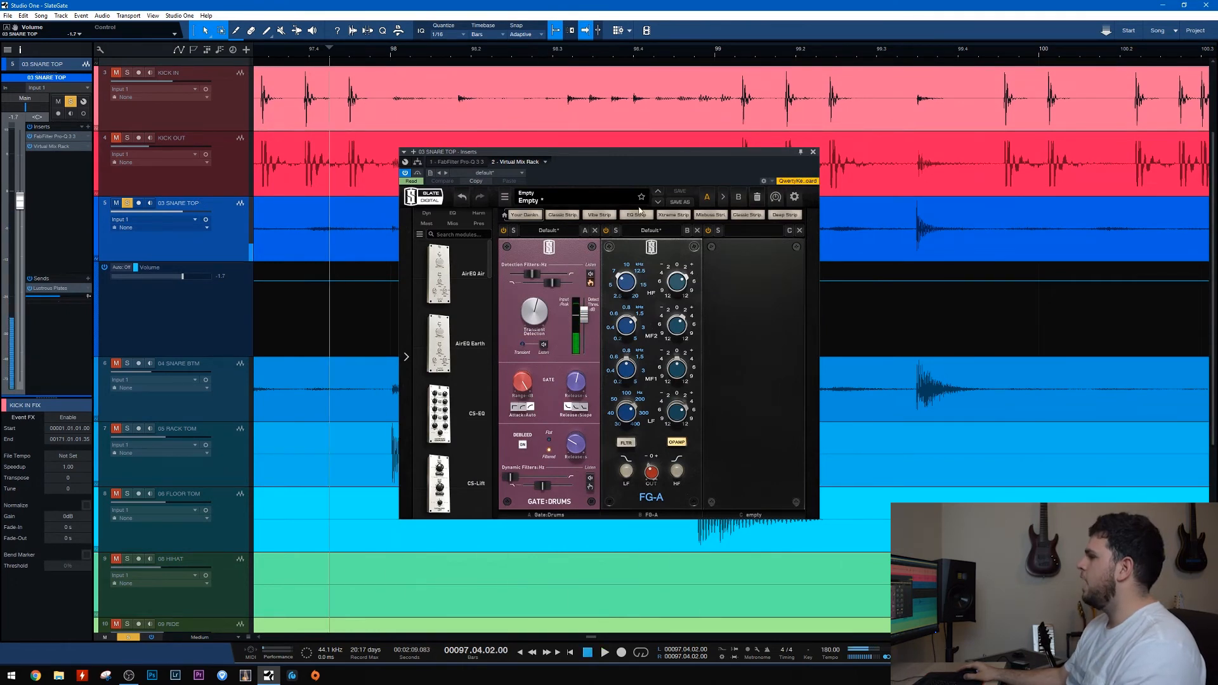
pyautogui.click(814, 152)
# Hide the automation lane of 03 SNARE TOP.
pyautogui.scroll(-5, 492, 229)
pyautogui.scroll(-10, 438, 316)
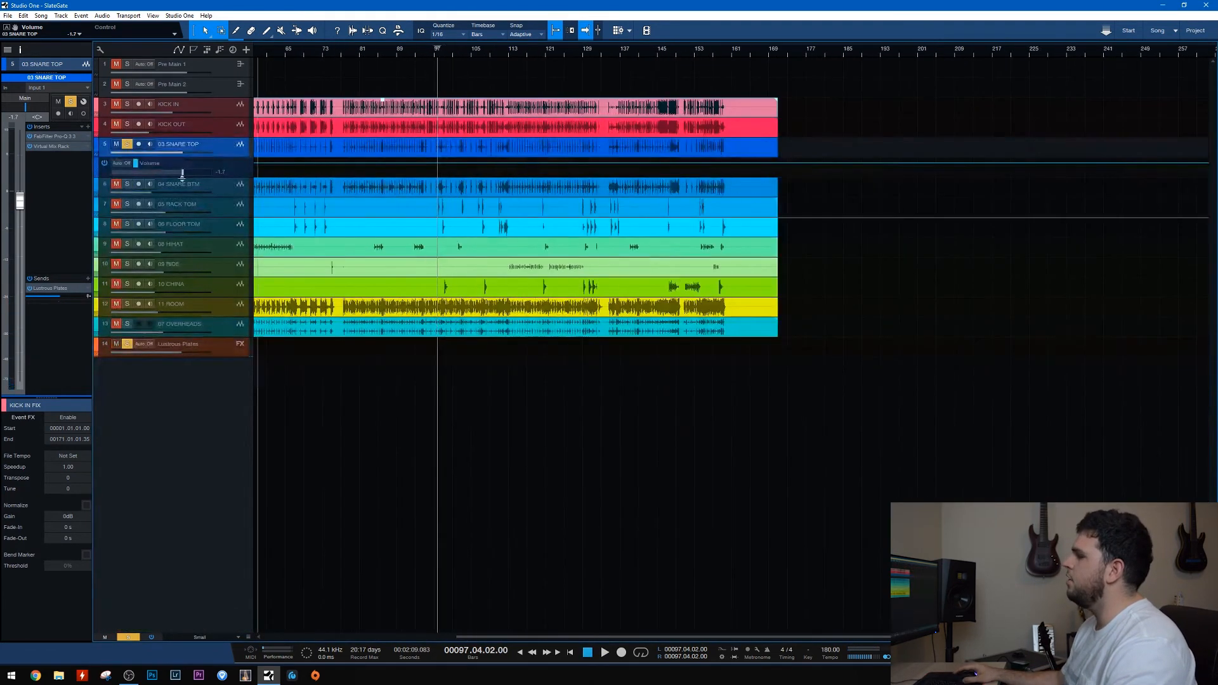
pyautogui.click(96, 156)
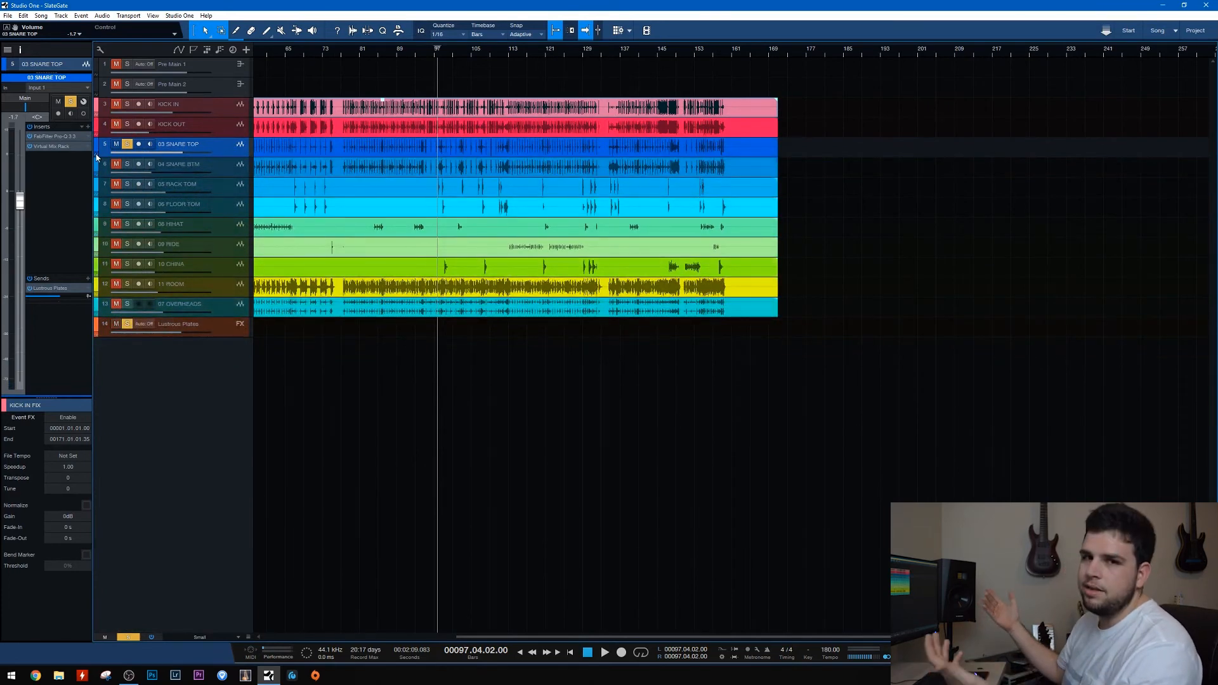